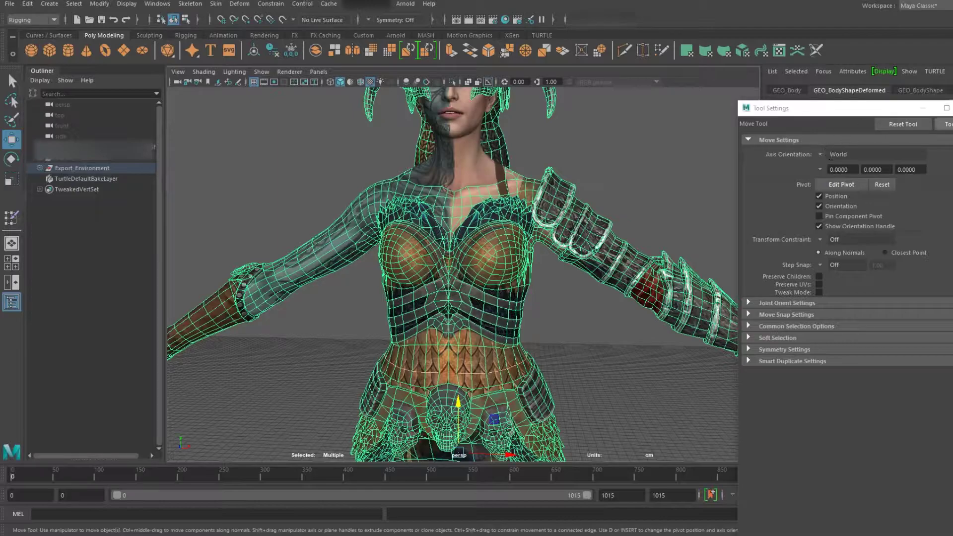
- Close the tool settings and examine the wireframe edge flow over the character's corset and waist
click(952, 108)
scroll(545, 247, up, 2)
alt+middle_drag(502, 274, 508, 231)
scroll(507, 231, up, 2)
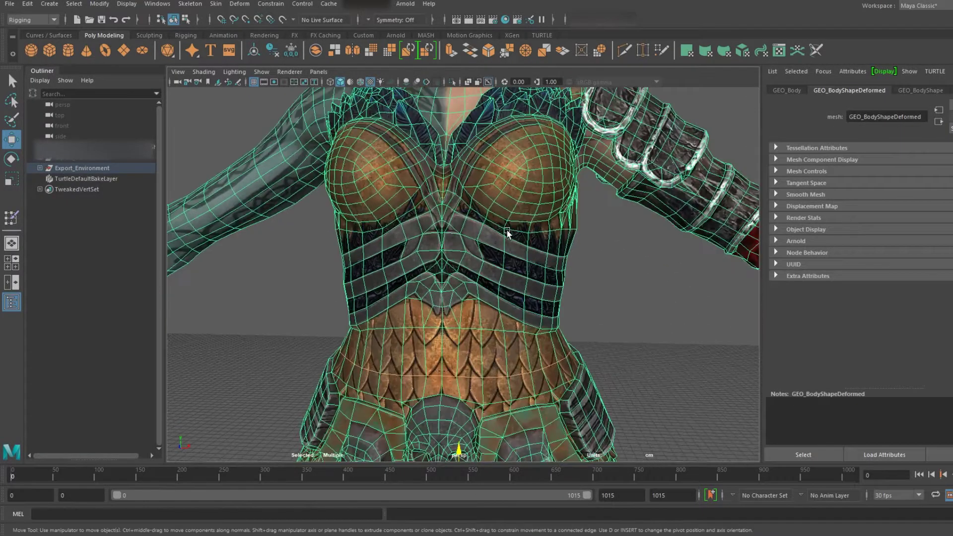
scroll(582, 297, up, 1)
alt+drag(557, 286, 526, 289)
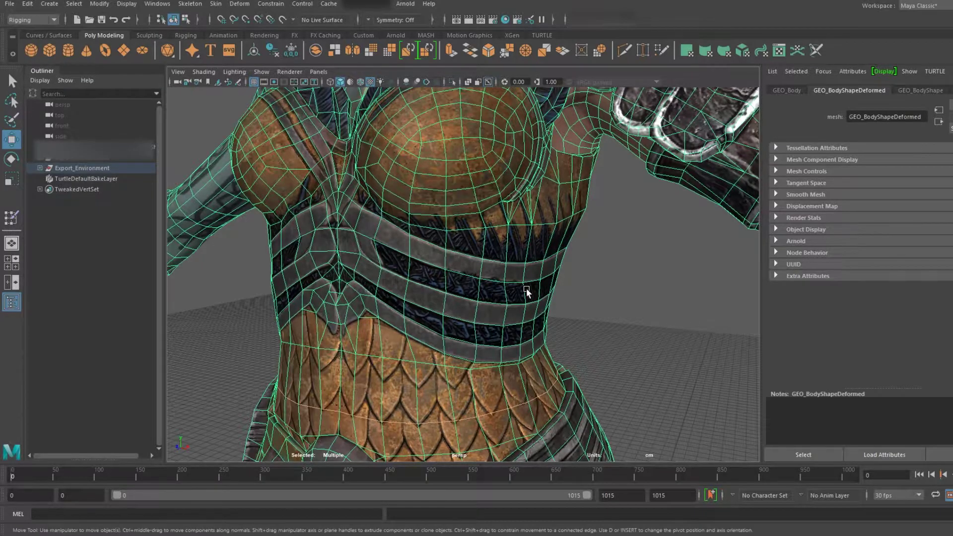
alt+drag(451, 281, 493, 290)
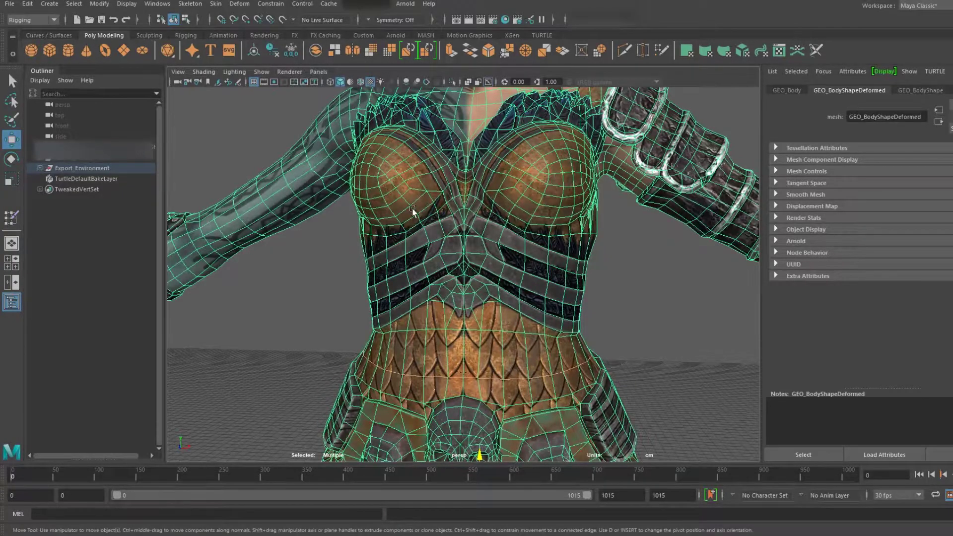
scroll(475, 300, up, 2)
alt+drag(496, 301, 475, 296)
- Switch to object selection, clear the current selection and select only the character's body mesh
right_drag(475, 255, 529, 240)
click(653, 250)
click(522, 261)
- Examine the body mesh's topology around the corset, the waist and the feathered chest trim, from several angles
scroll(520, 261, down, 5)
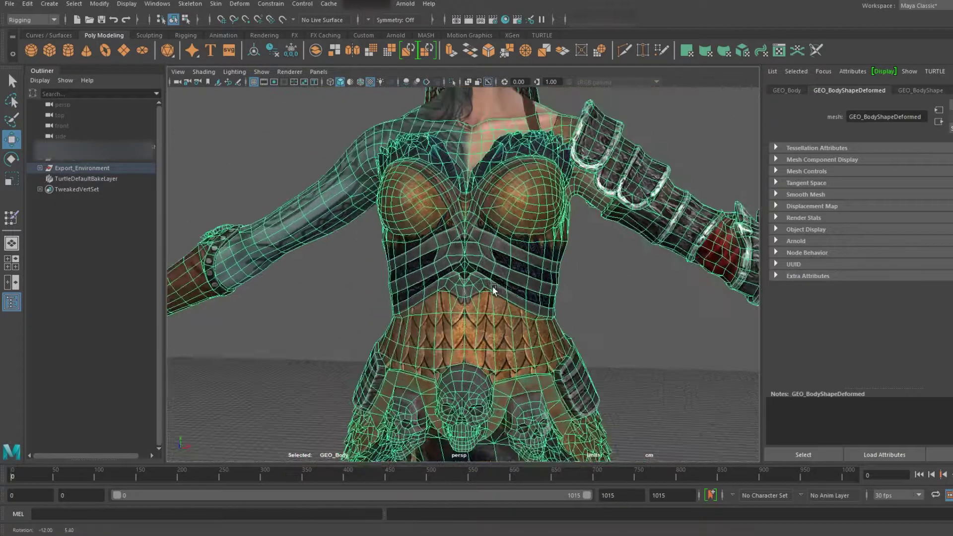
alt+drag(494, 291, 504, 295)
scroll(504, 296, up, 5)
alt+drag(508, 333, 488, 321)
scroll(488, 322, down, 4)
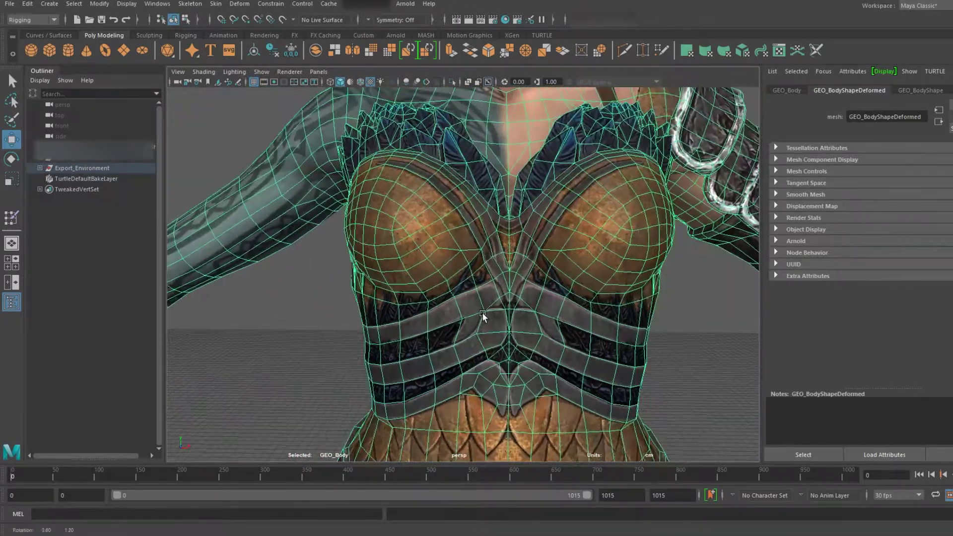
scroll(486, 319, up, 2)
scroll(495, 286, down, 4)
mouse_move(497, 287)
alt+mouse_down()
mouse_move(530, 278)
mouse_move(501, 290)
alt+mouse_up()
scroll(432, 244, up, 8)
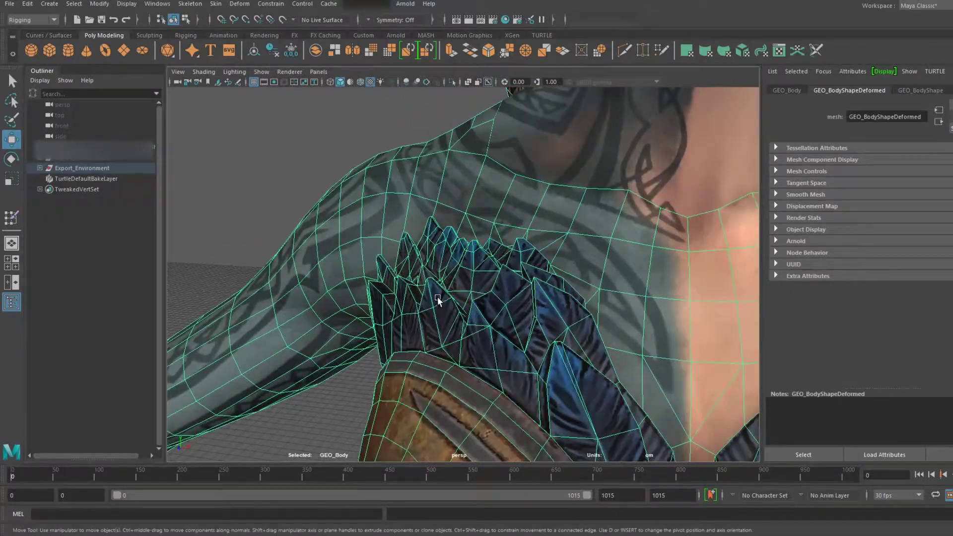
scroll(438, 301, down, 6)
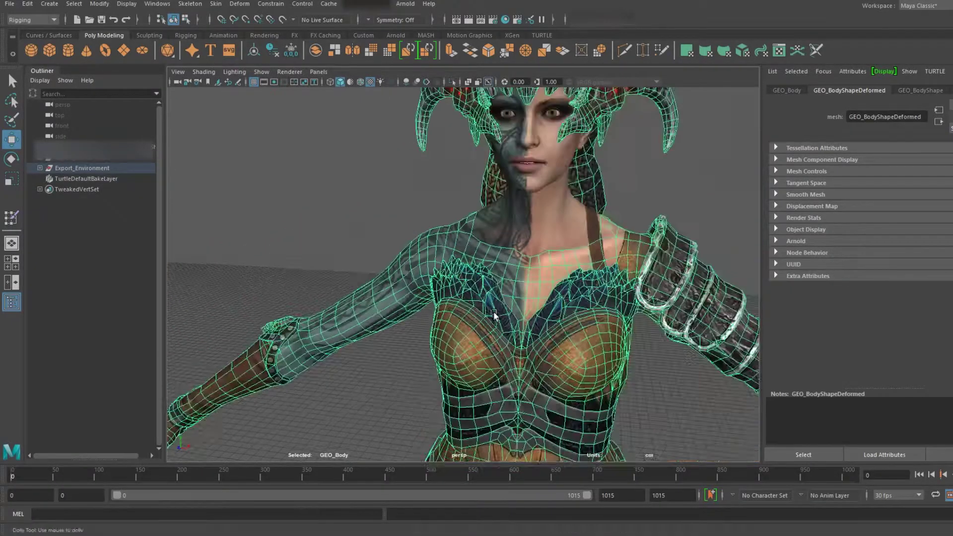
scroll(543, 314, up, 5)
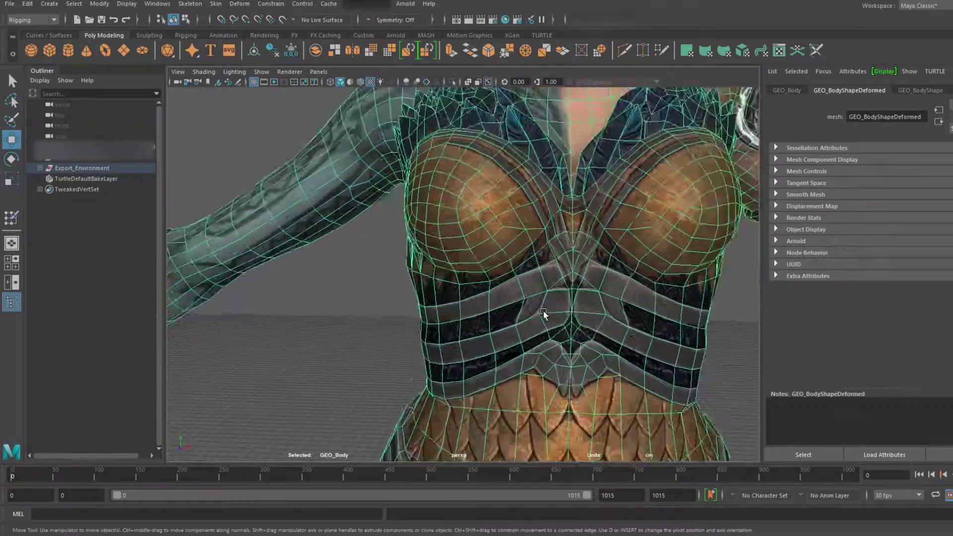
alt+middle_drag(544, 313, 486, 307)
scroll(485, 306, up, 3)
mouse_move(485, 307)
alt+mouse_down()
mouse_move(512, 289)
mouse_move(485, 290)
mouse_move(498, 298)
alt+mouse_up()
scroll(493, 297, down, 5)
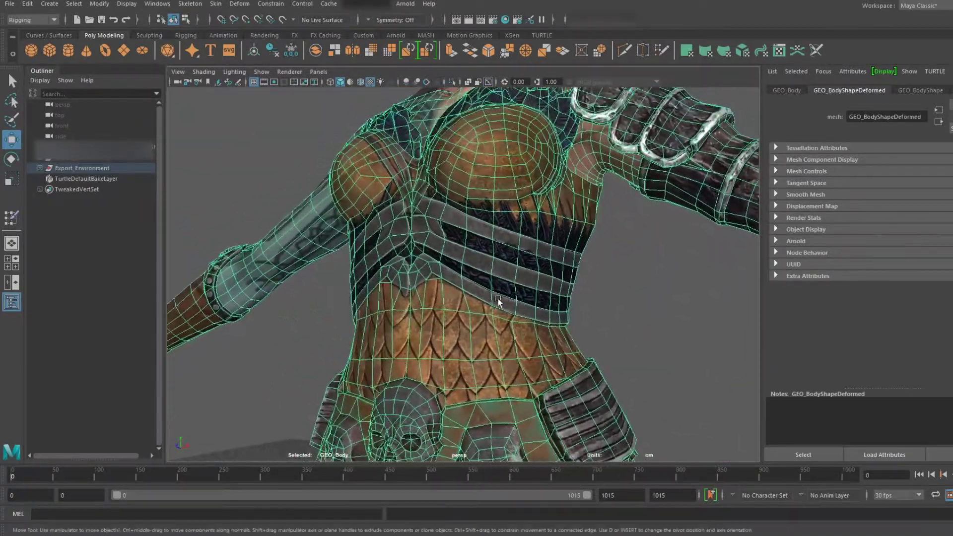
- Select the horizontal loop of faces running around the character's waist just below the corset
scroll(496, 297, up, 5)
right_drag(495, 256, 495, 288)
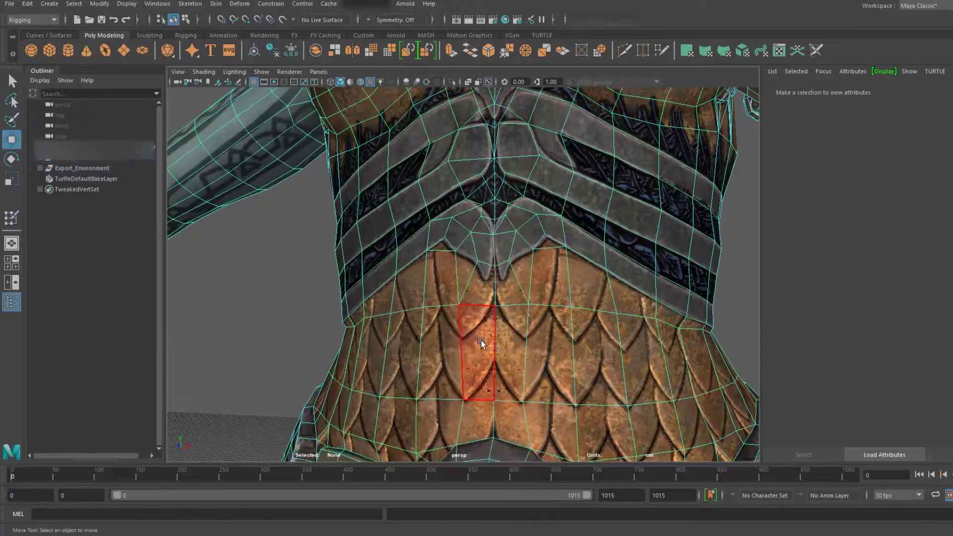
click(481, 345)
shift+double_click(436, 348)
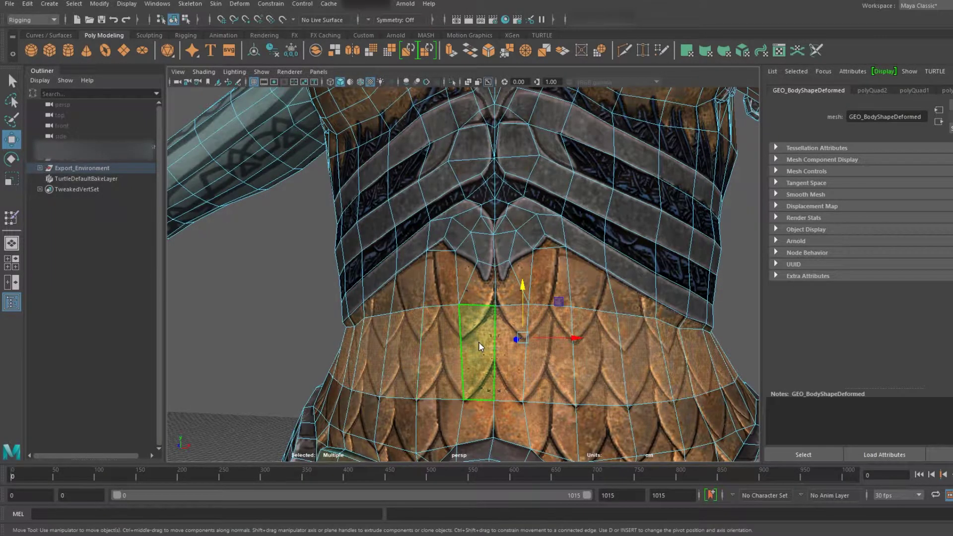
- Switch to vertex selection and select the horizontal vertex loop around the lower waist, across the scale armour
right_drag(480, 343, 509, 241)
right_drag(495, 329, 445, 257)
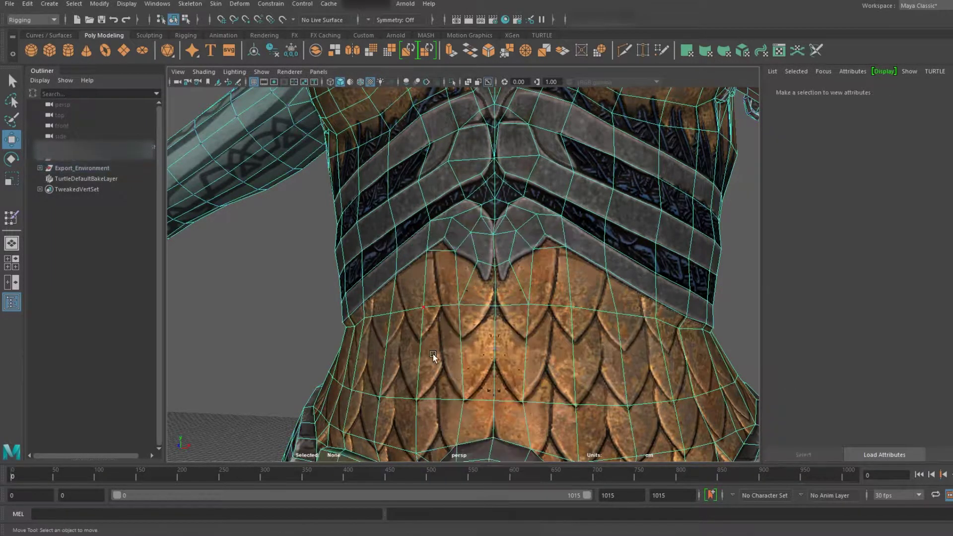
click(436, 391)
scroll(420, 383, up, 2)
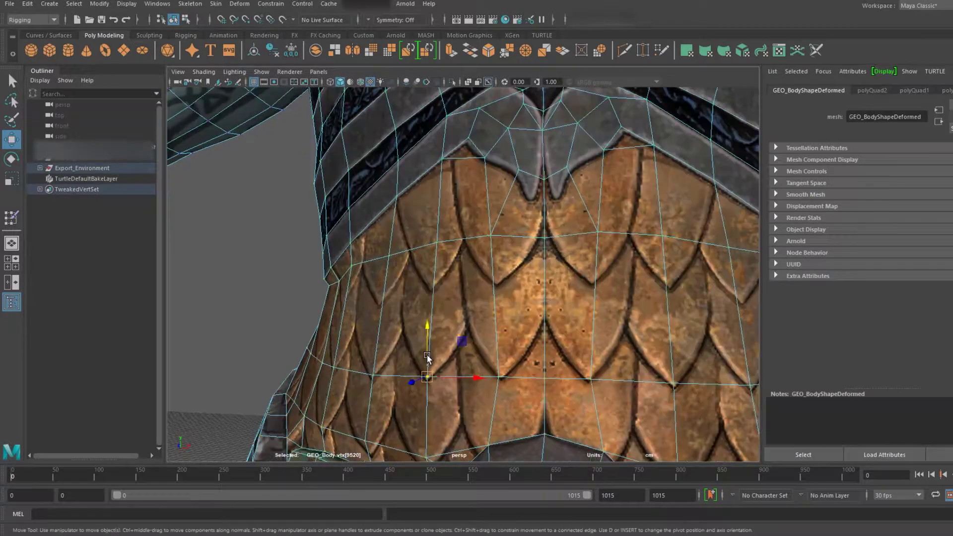
shift+double_click(379, 371)
- Try flooding the selected waist vertices with a skin weight of 1.0000 using the Paint Skin Weights Tool in Replace mode
right_drag(415, 256, 371, 242)
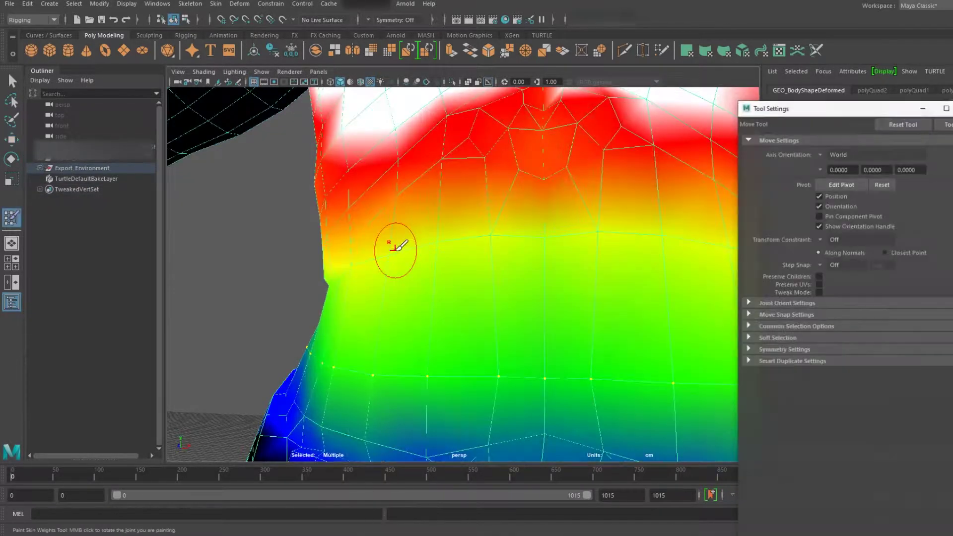
scroll(407, 258, down, 5)
click(860, 459)
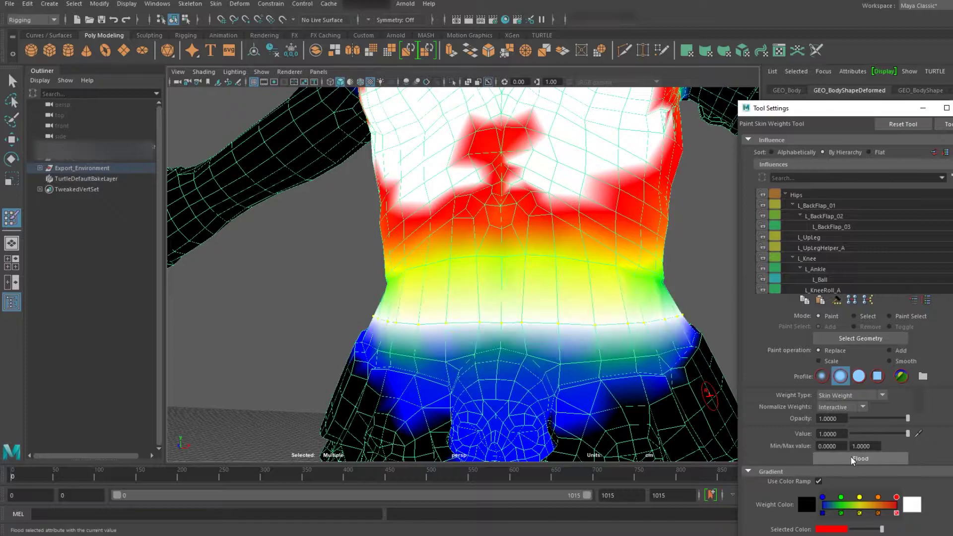
- Undo the skin weight flood, leave weight painting and return to object selection with nothing selected
scroll(608, 312, up, 3)
scroll(605, 311, down, 2)
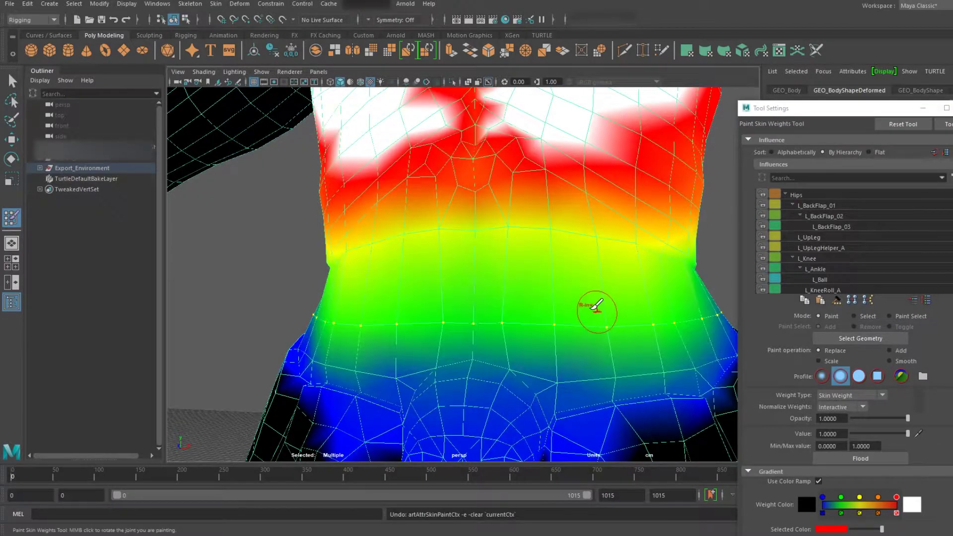
key(q)
right_drag(524, 256, 555, 244)
click(632, 232)
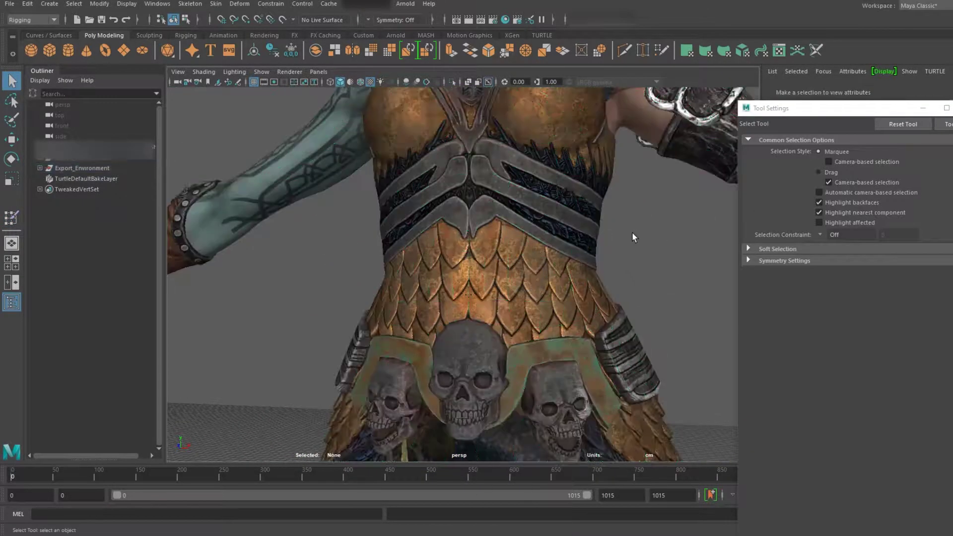
- Select the body mesh and examine its wireframe across the chest, corset and waist
alt+drag(632, 232, 509, 258)
click(525, 269)
scroll(509, 257, down, 3)
alt+drag(422, 270, 417, 251)
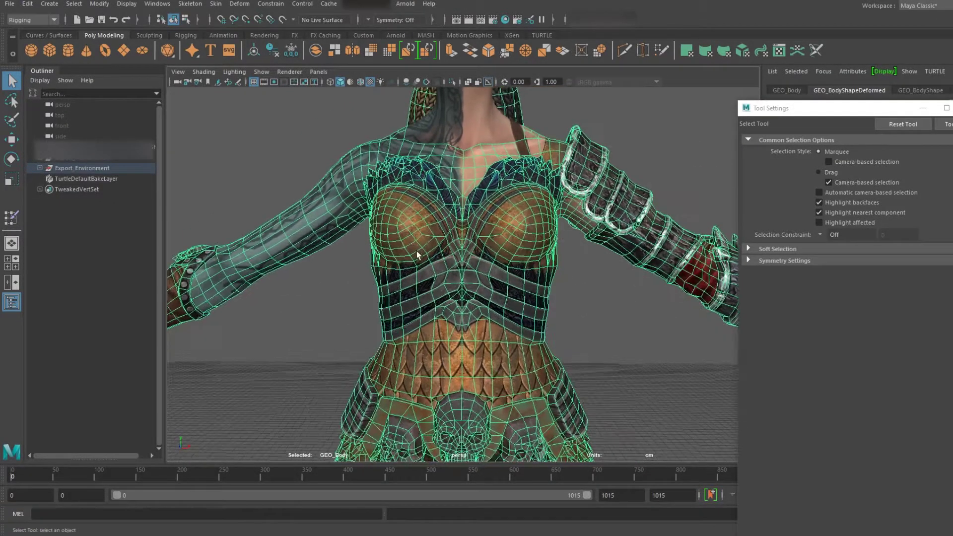
alt+drag(511, 290, 505, 319)
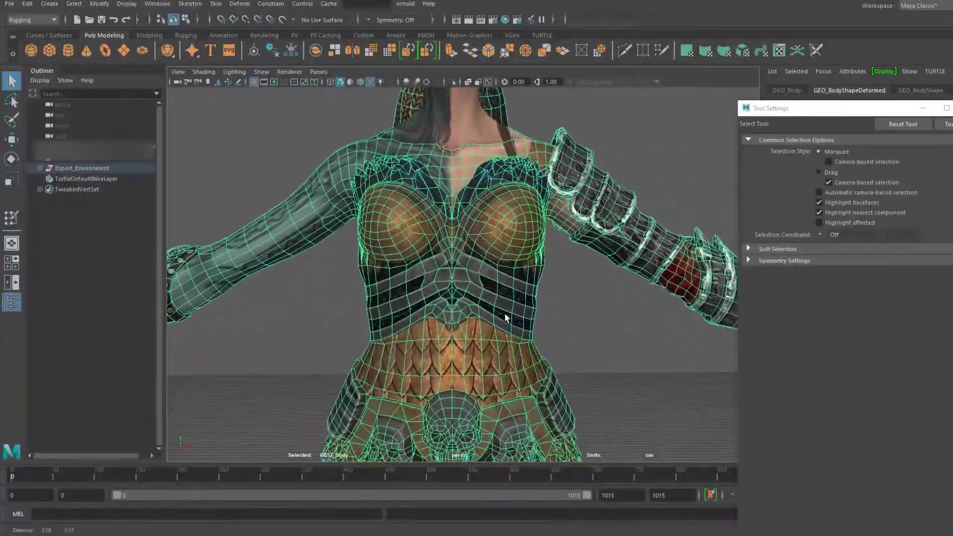
scroll(505, 321, up, 4)
scroll(505, 320, down, 2)
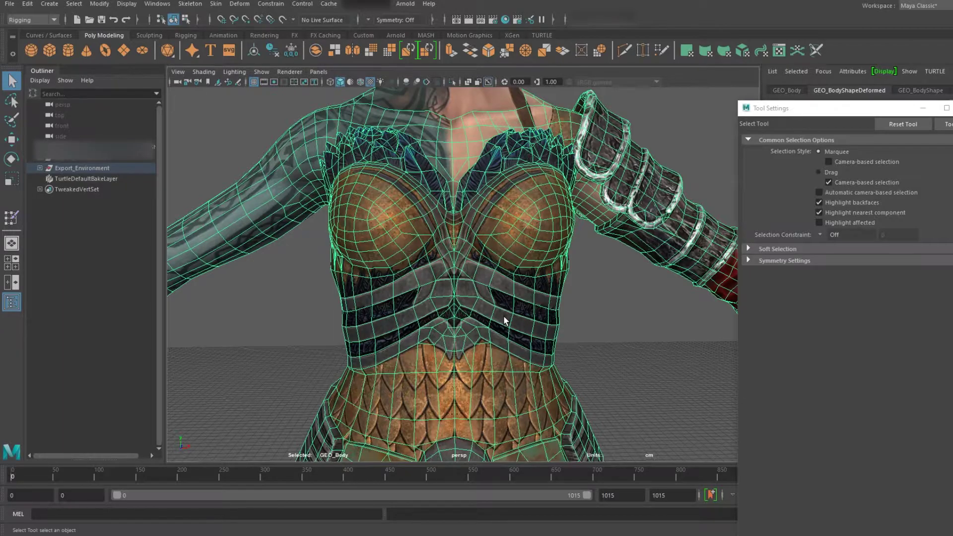
alt+drag(503, 299, 496, 301)
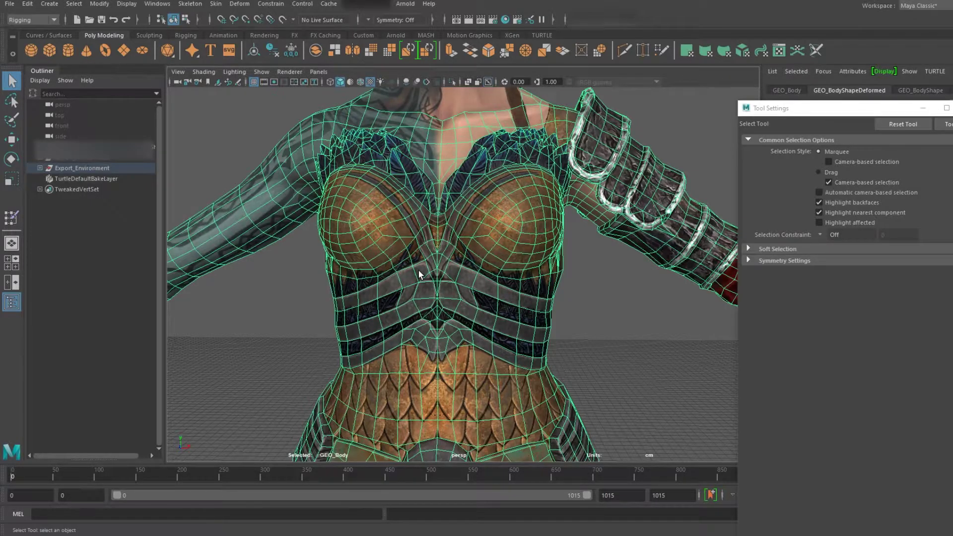
right_drag(394, 277, 362, 219)
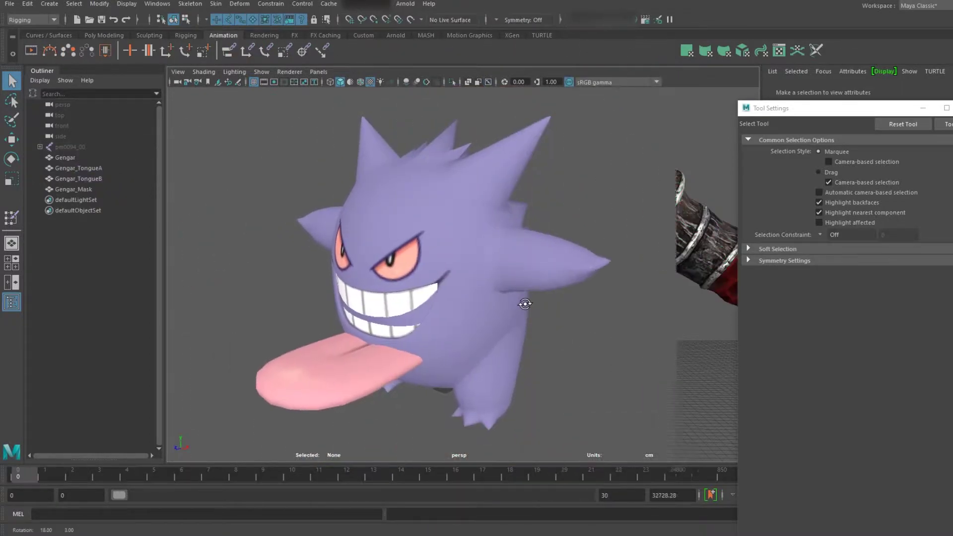
- Inspect the Gengar model, selecting its body to examine the triangulated wireframe around the face and torso
alt+drag(525, 304, 550, 295)
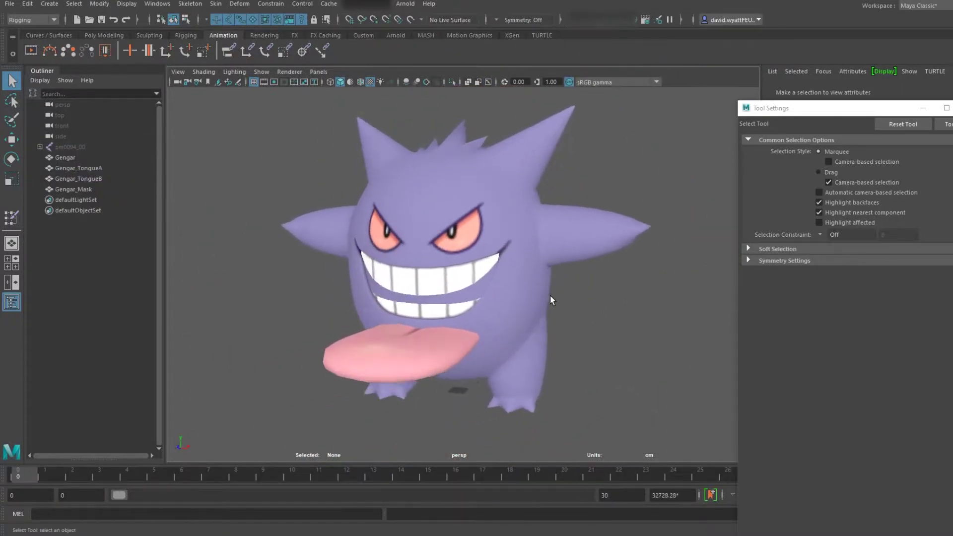
click(525, 240)
alt+drag(523, 245, 462, 274)
scroll(516, 279, up, 3)
scroll(451, 286, down, 3)
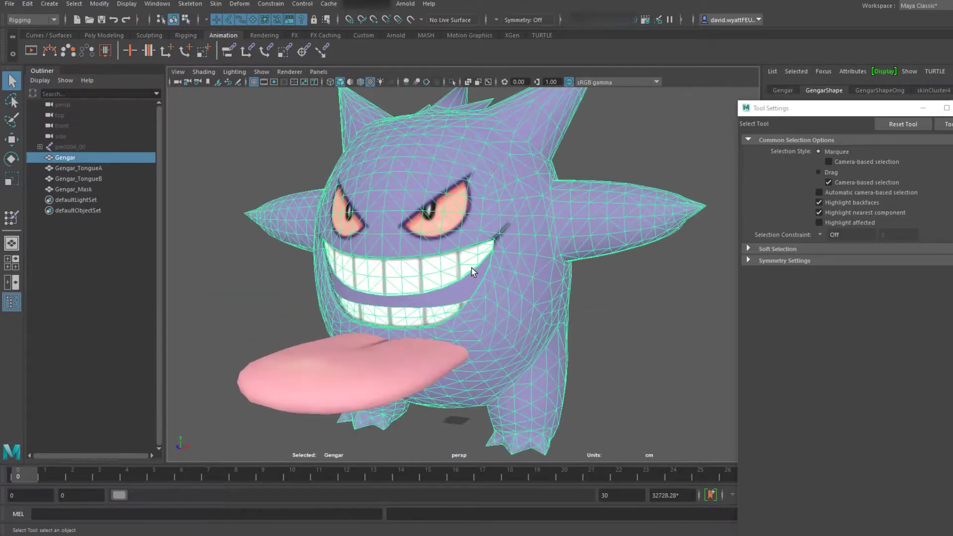
scroll(467, 280, up, 3)
scroll(466, 275, down, 3)
scroll(475, 280, up, 2)
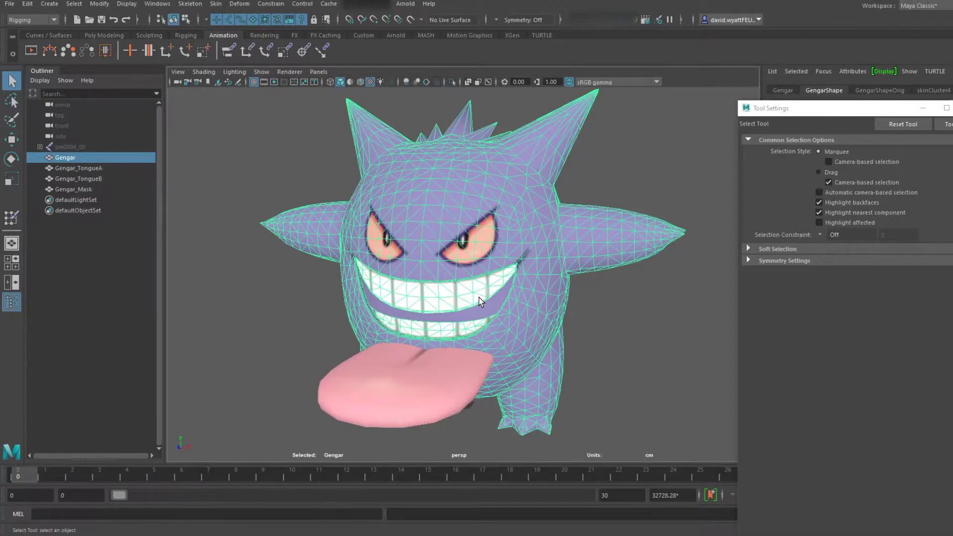
scroll(479, 301, up, 3)
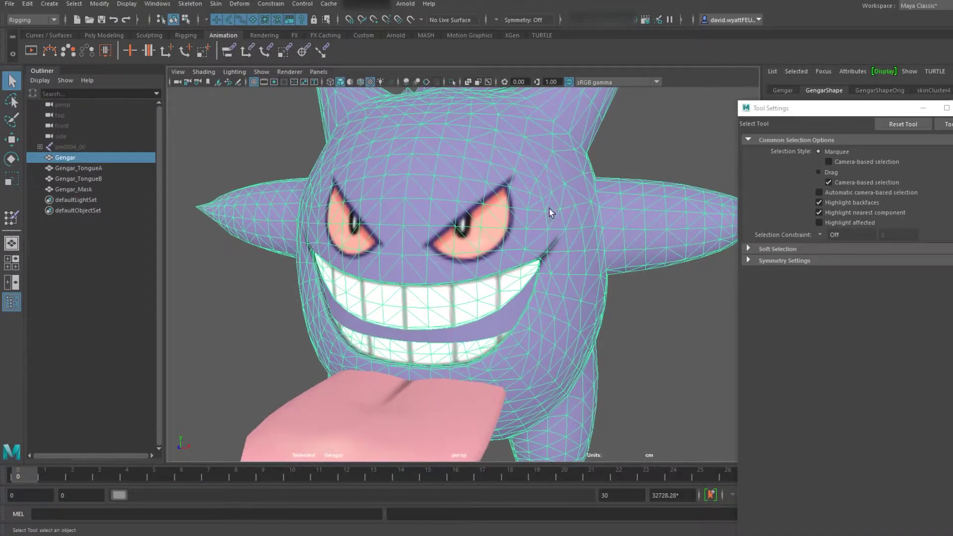
scroll(510, 222, down, 3)
mouse_move(532, 225)
alt+mouse_down()
mouse_move(415, 213)
mouse_move(336, 218)
mouse_move(425, 219)
mouse_move(566, 171)
mouse_move(536, 228)
mouse_move(516, 223)
alt+mouse_up()
click(555, 181)
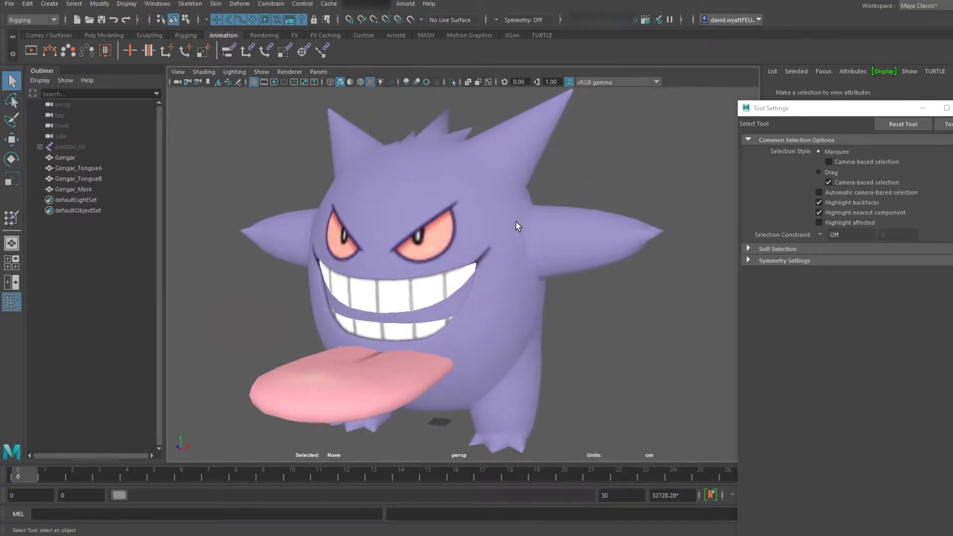
scroll(517, 223, down, 2)
scroll(510, 224, up, 2)
- Select the Gengar body mesh and convert its triangles to quads with Quadrangulate
click(444, 186)
alt+drag(444, 185, 395, 199)
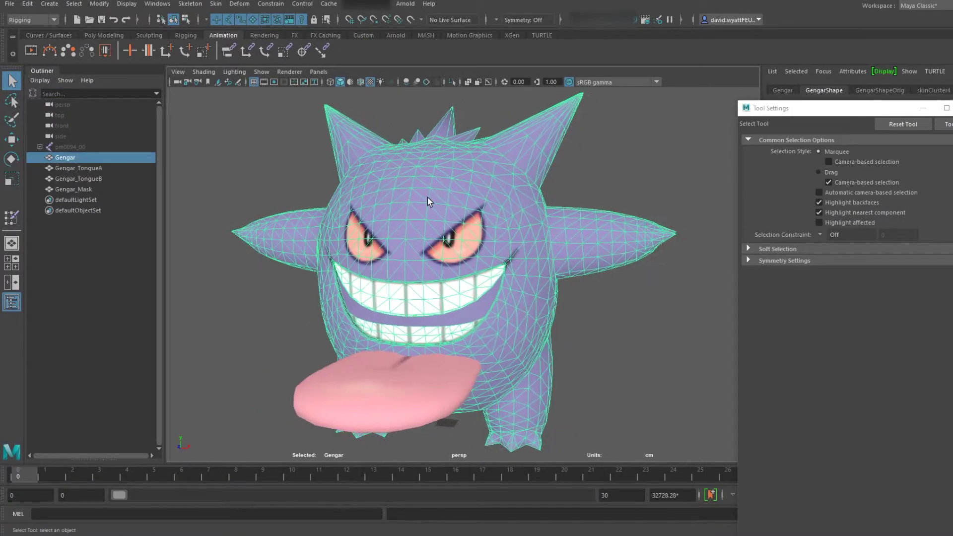
key(space)
click(352, 225)
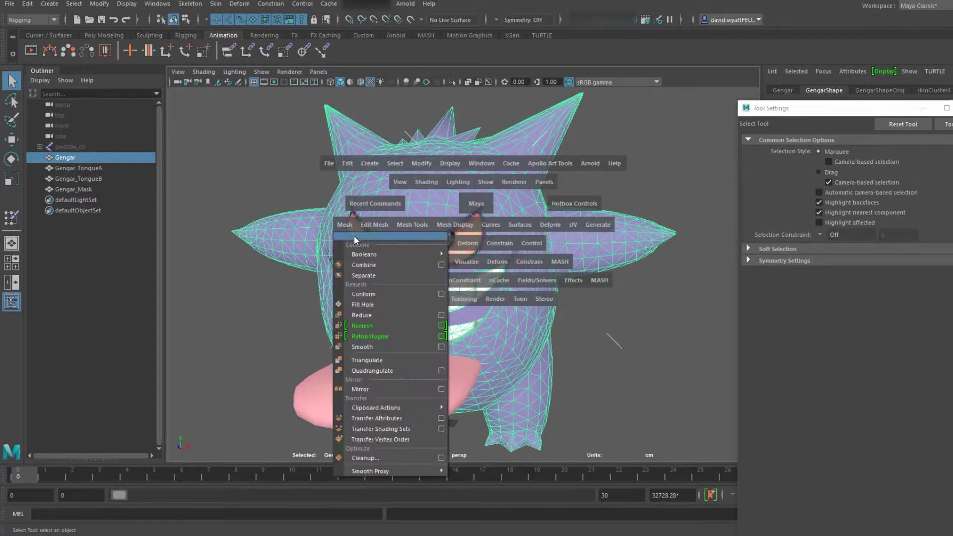
click(385, 371)
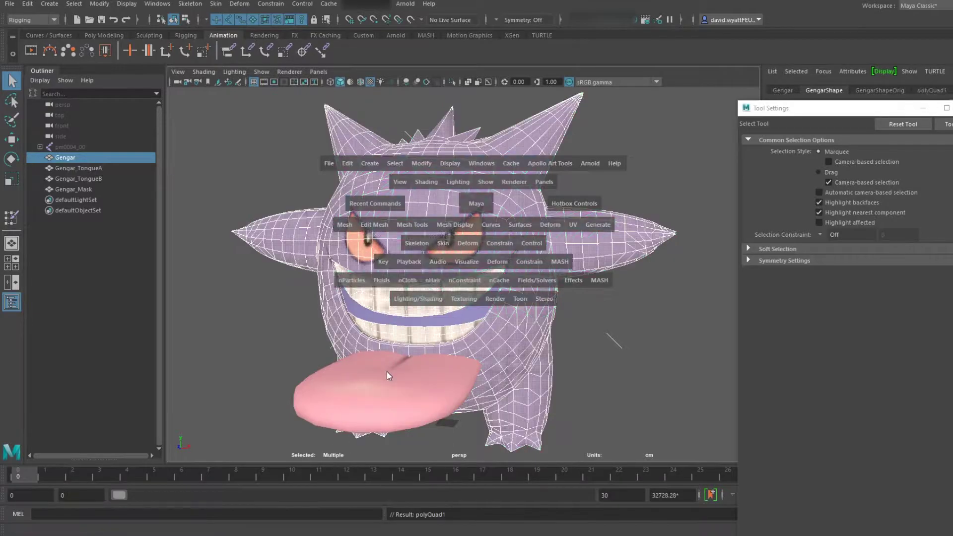
- Reselect the Gengar mesh and examine its quad topology along the side, legs and underside
click(645, 149)
click(463, 200)
alt+drag(463, 200, 427, 201)
scroll(427, 200, up, 5)
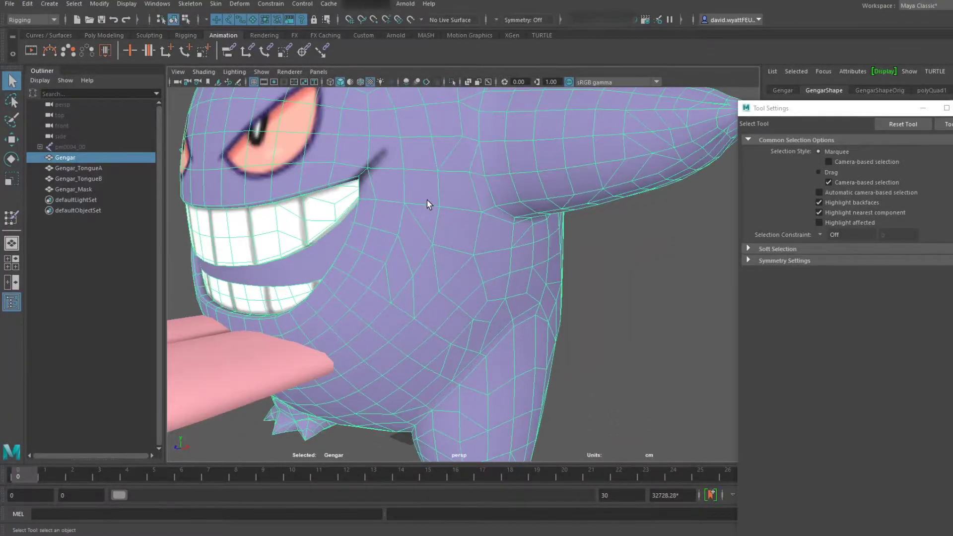
scroll(484, 257, down, 6)
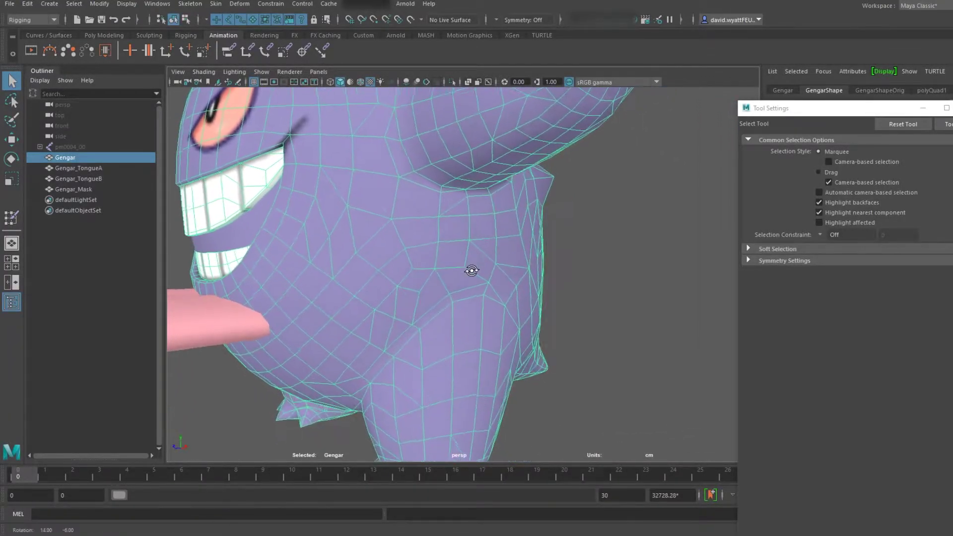
alt+drag(481, 257, 505, 215)
scroll(489, 263, up, 3)
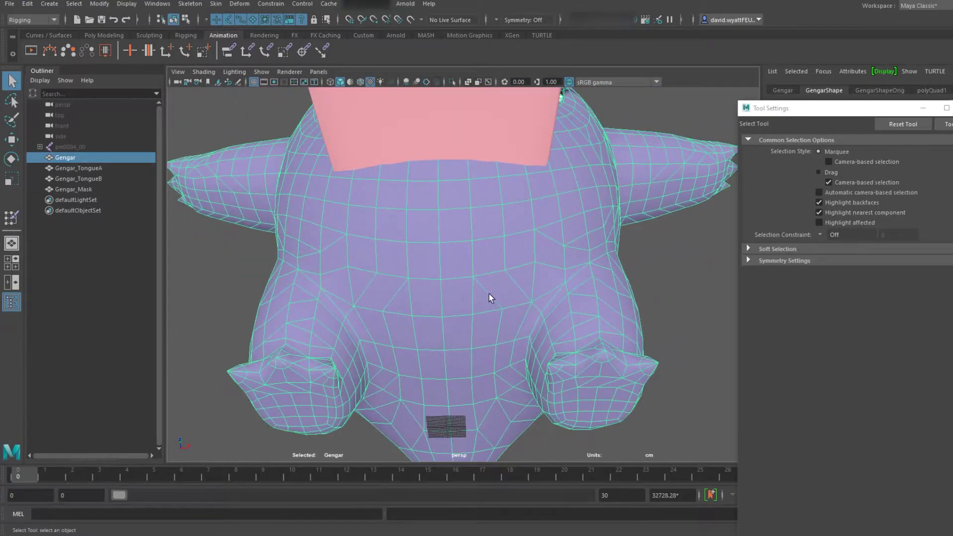
alt+drag(504, 284, 511, 256)
scroll(511, 256, up, 3)
alt+middle_drag(512, 256, 473, 280)
scroll(472, 280, up, 3)
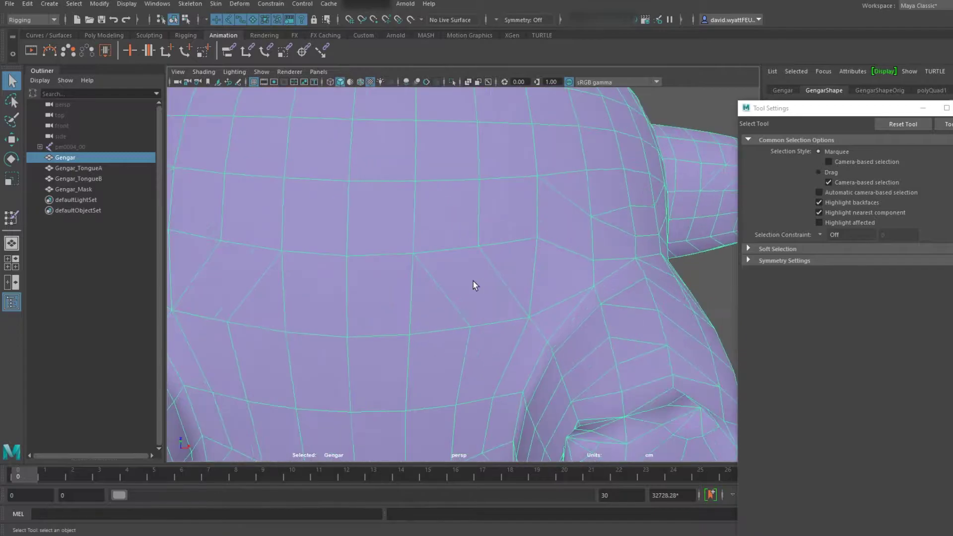
- Switch to edge selection and select the edge loop running down Gengar's lower belly beside the leg
scroll(475, 276, down, 3)
scroll(475, 275, up, 3)
right_drag(435, 192, 438, 162)
click(465, 359)
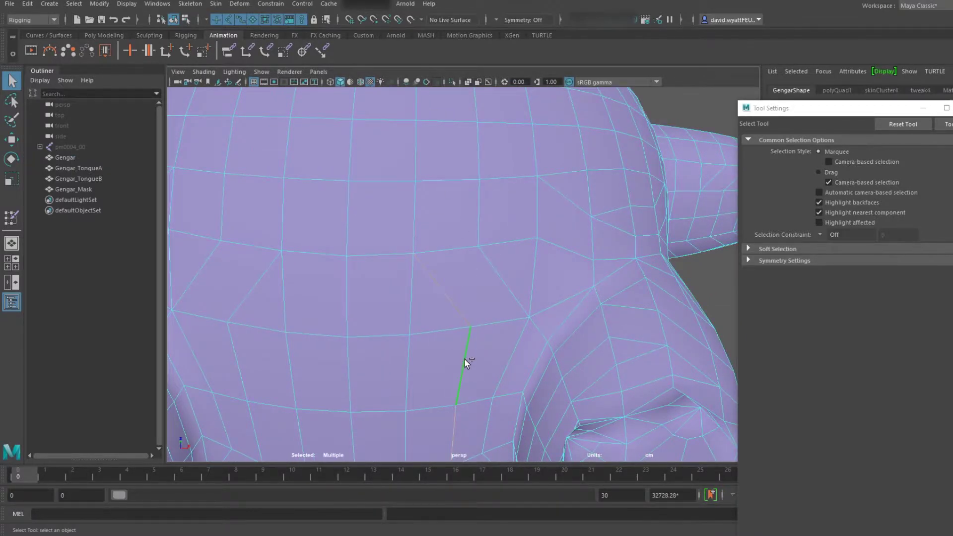
- Add another belly edge to the selection, return to object selection and pick the Gengar body
scroll(465, 360, down, 5)
scroll(448, 313, up, 3)
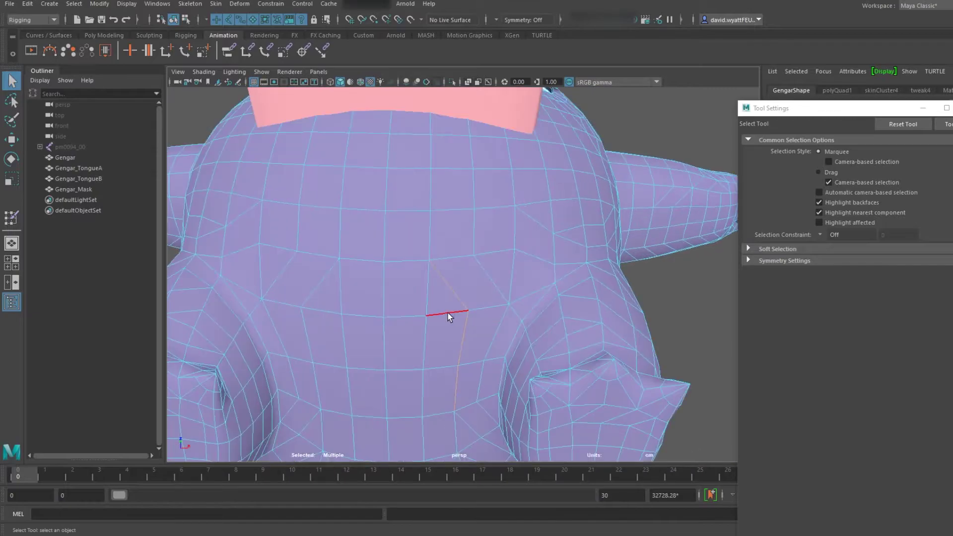
shift+click(372, 259)
scroll(432, 249, down, 3)
right_drag(473, 245, 605, 154)
alt+drag(604, 153, 530, 263)
click(544, 217)
- Undo the recent selections and the whole-mesh Quadrangulate on the Gengar body
key(ctrl+z)
key(ctrl+z)
key(ctrl+z)
key(ctrl+z)
scroll(496, 239, up, 5)
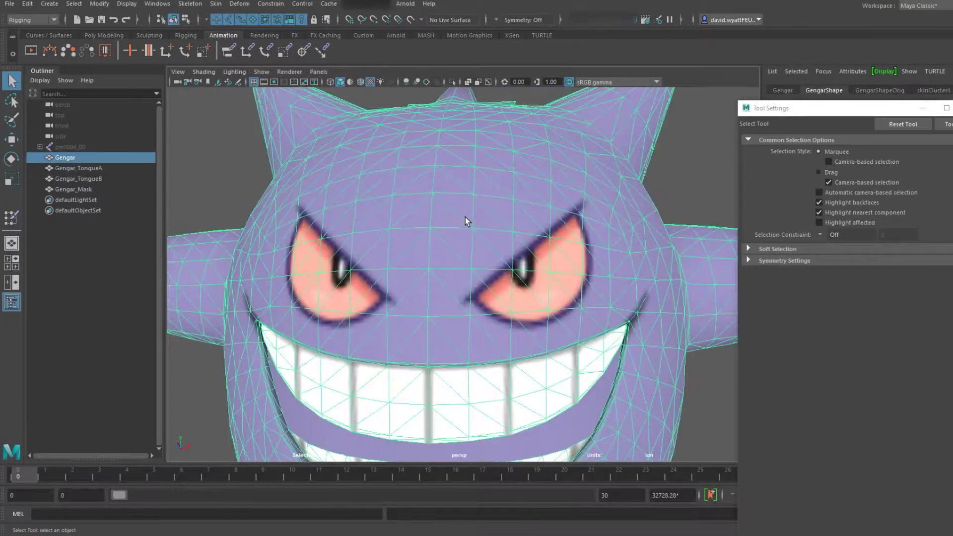
- In face selection, select two adjacent triangles in the middle of the forehead and merge them into a quad with Quadrangulate
right_drag(460, 208, 457, 224)
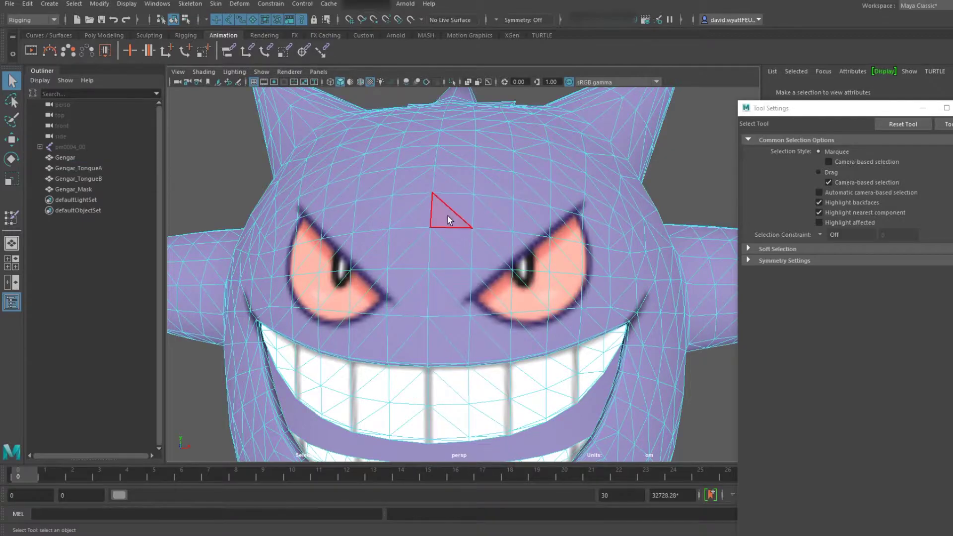
click(448, 216)
key(space)
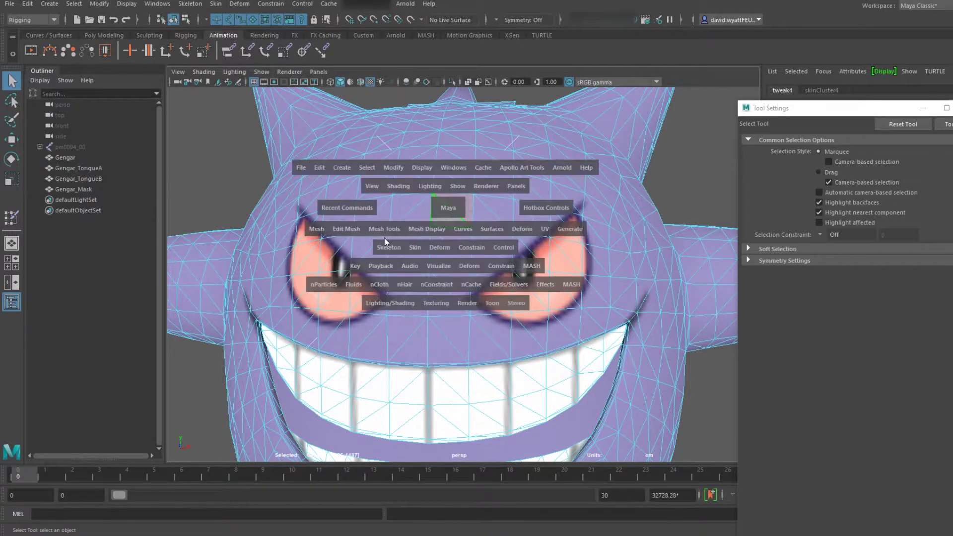
click(318, 229)
click(413, 375)
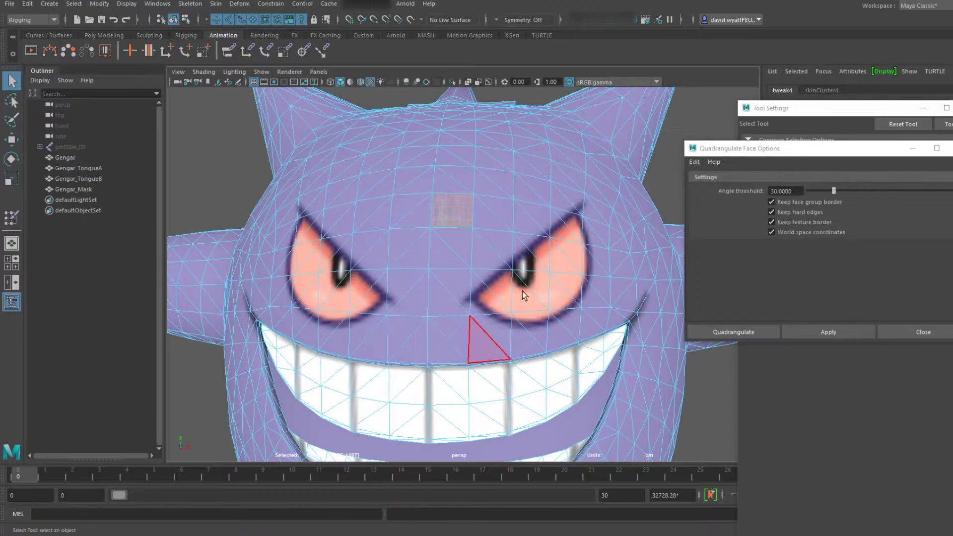
scroll(490, 257, up, 4)
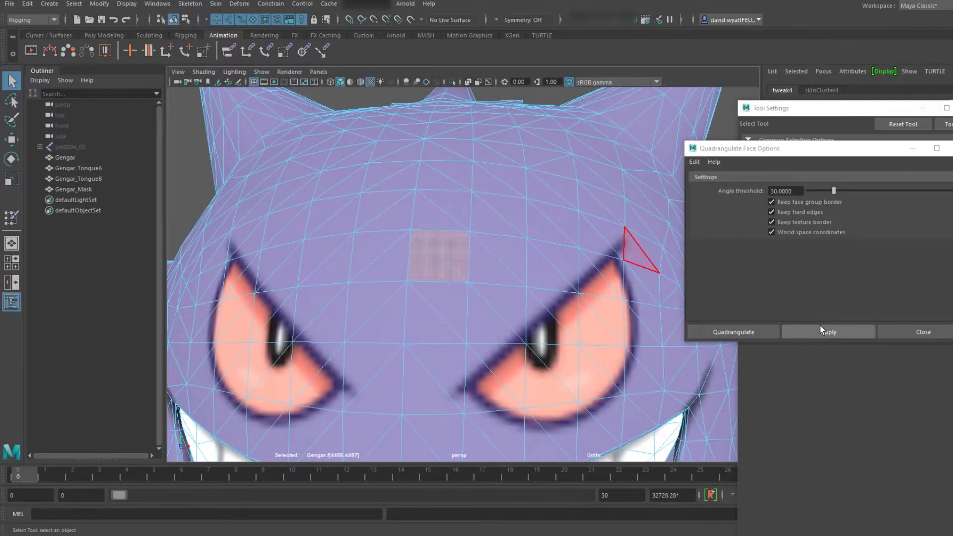
click(820, 330)
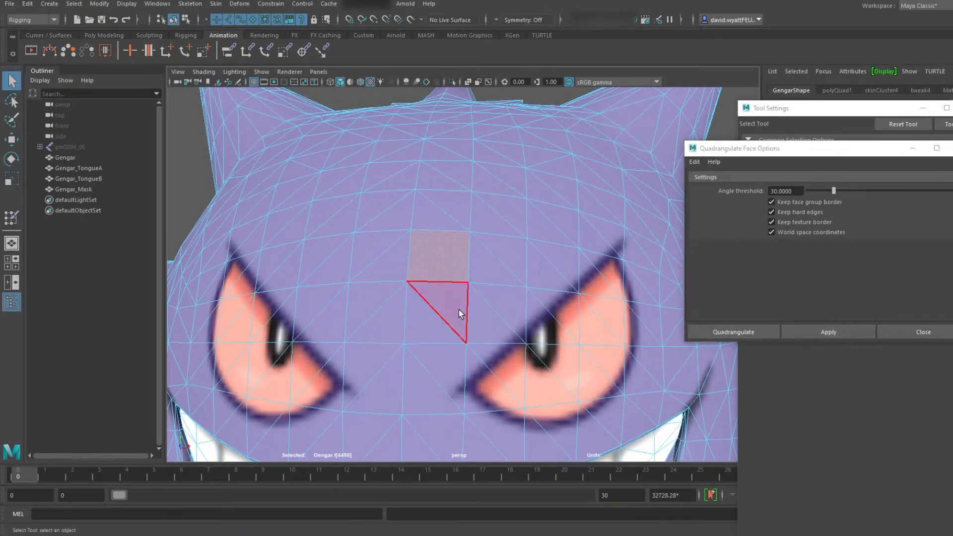
- Quadrangulate three more triangle pairs on the forehead beside and below the first quad, one pair at a time
click(829, 332)
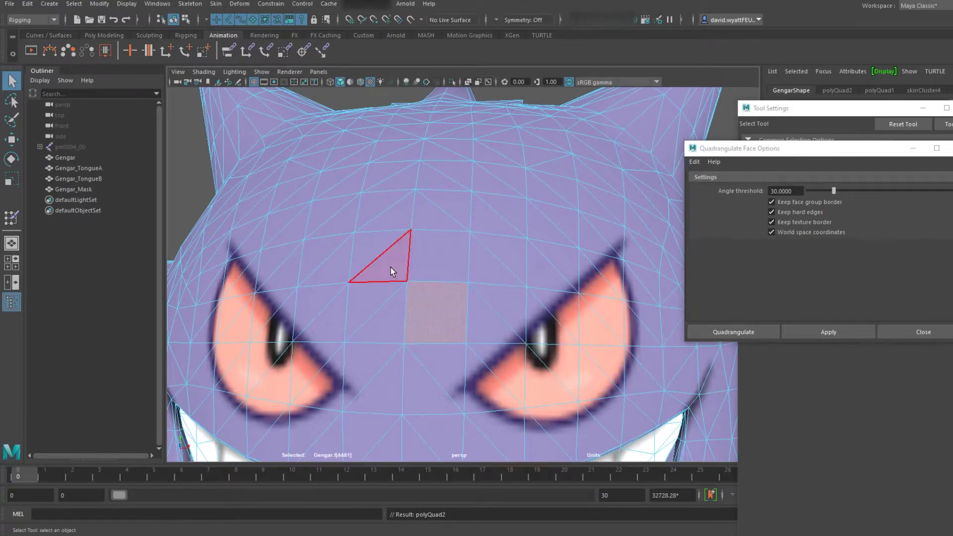
click(376, 253)
click(829, 332)
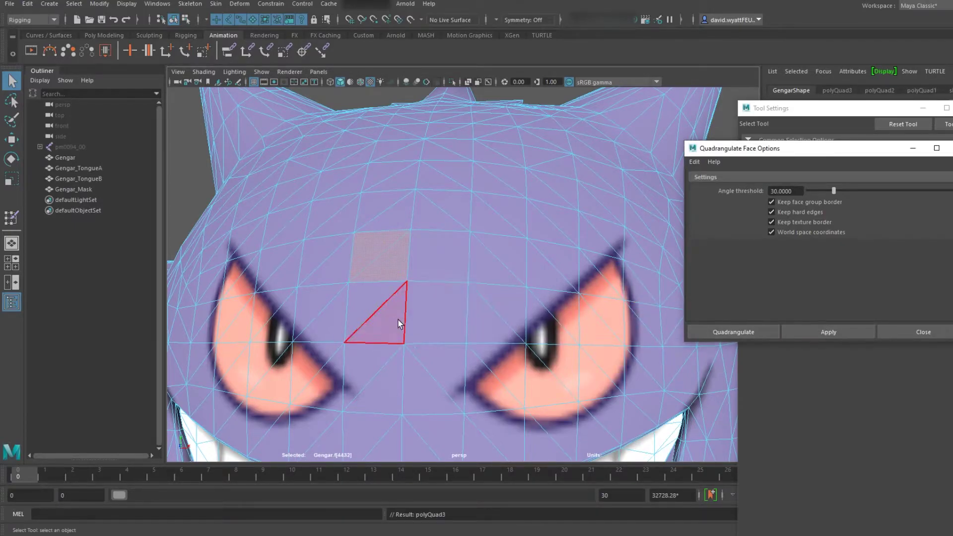
click(371, 304)
click(828, 332)
- Grow the face selection across the forehead between the eyes and quadrangulate the selected patch
scroll(488, 258, down, 5)
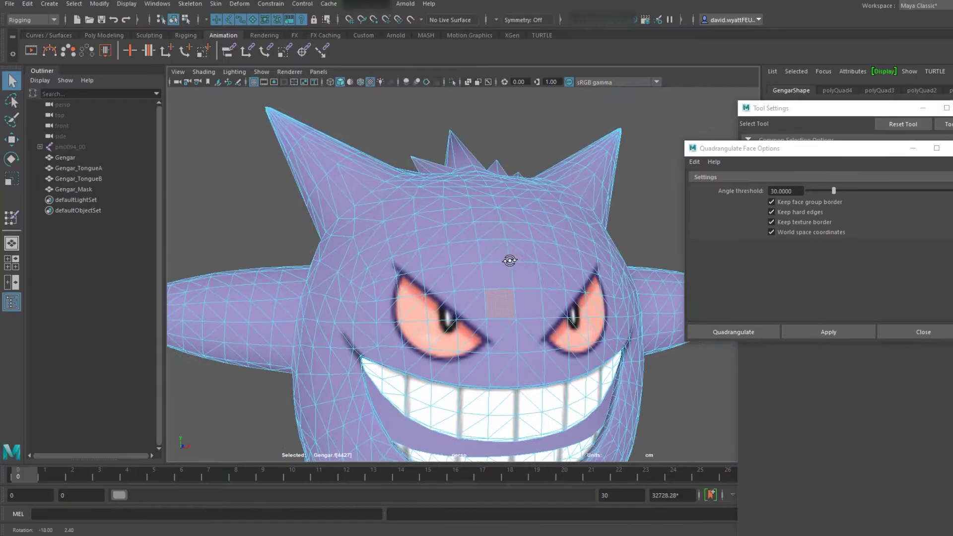
alt+drag(457, 266, 454, 258)
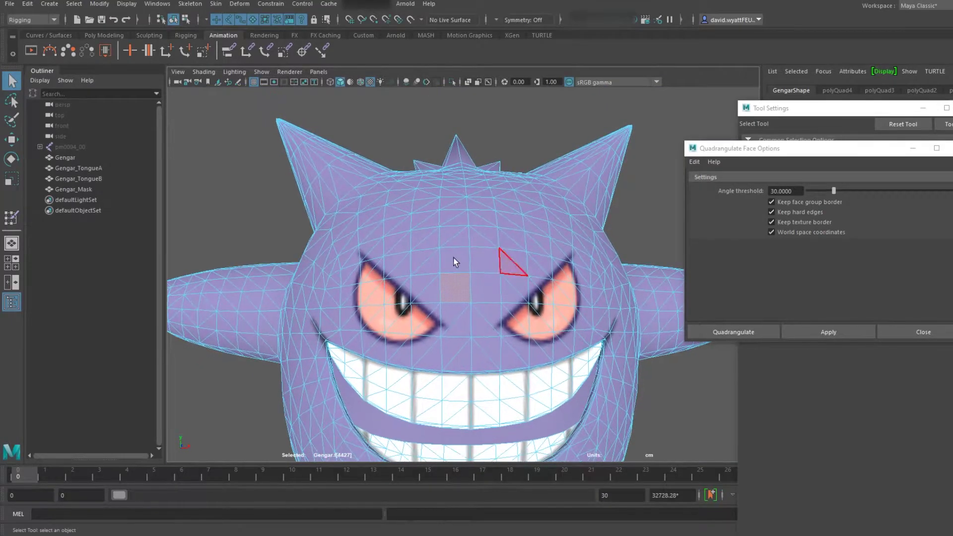
scroll(457, 285, up, 2)
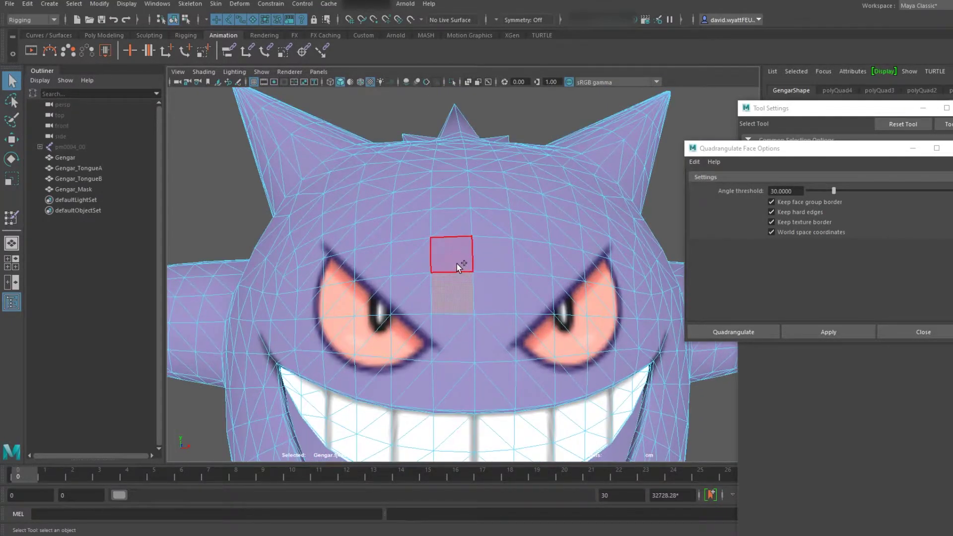
key(shift+period)
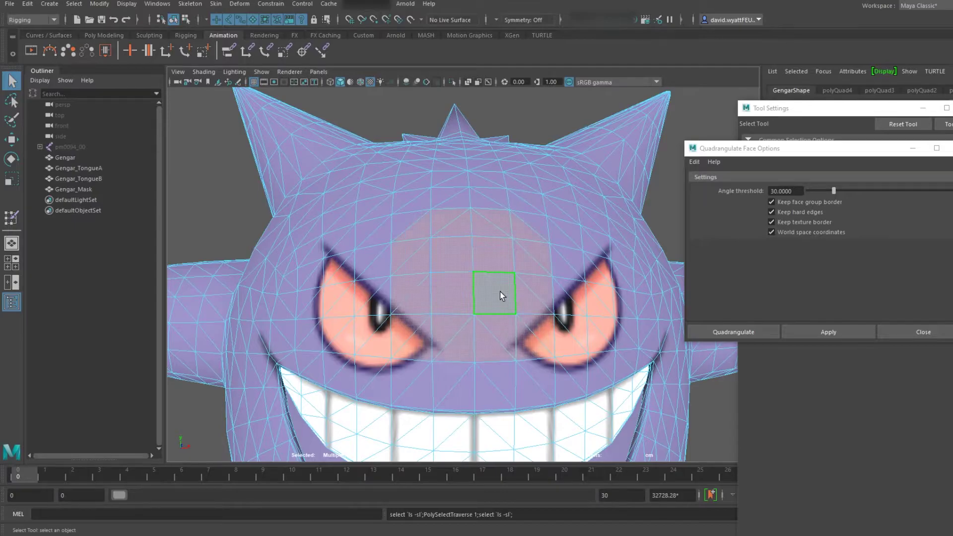
click(822, 335)
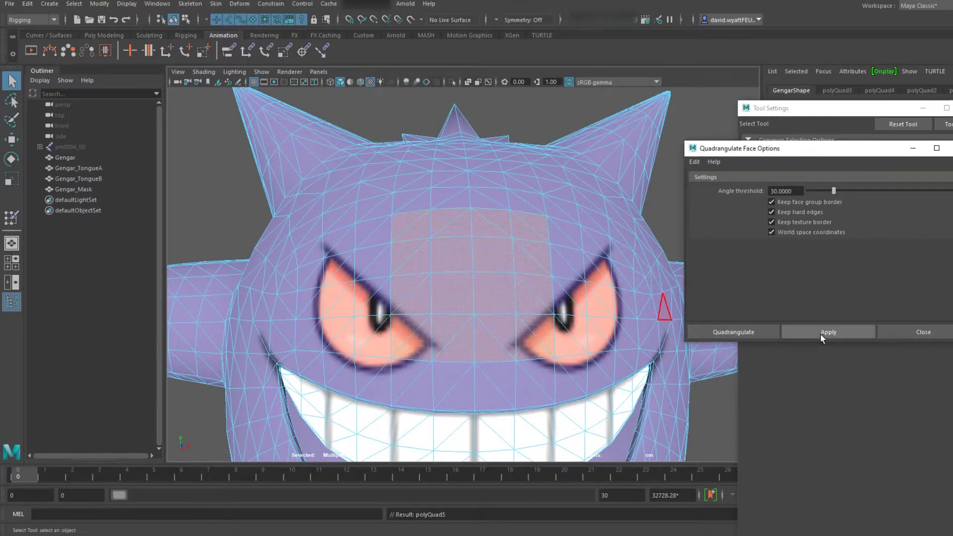
alt+drag(581, 293, 514, 294)
scroll(514, 294, down, 3)
- Undo the quadrangulation of the grown forehead patch and the latest face selection changes
key(ctrl+z)
key(ctrl+z)
key(ctrl+z)
key(ctrl+z)
key(ctrl+z)
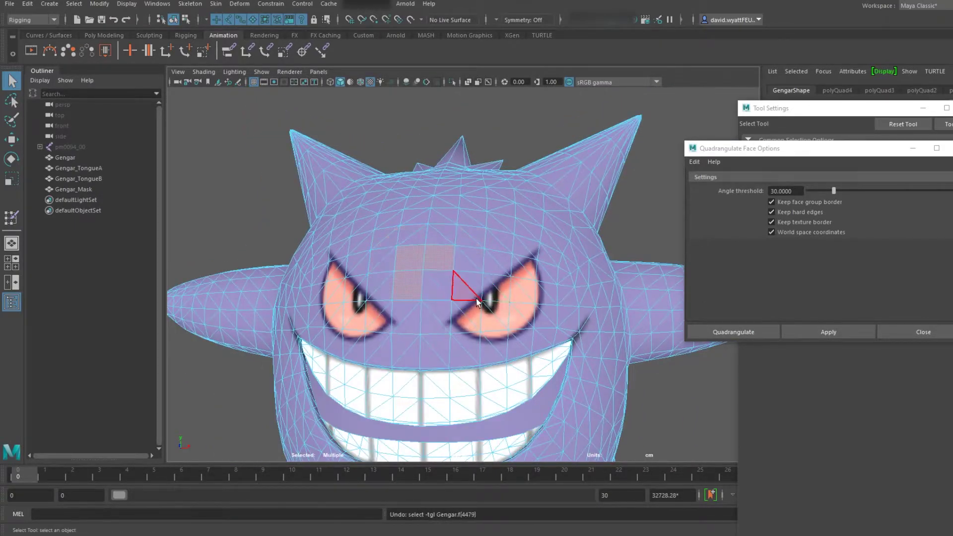
- Select the block of faces covering the forehead and both eyes and quadrangulate them
alt+drag(390, 261, 409, 279)
scroll(390, 296, up, 3)
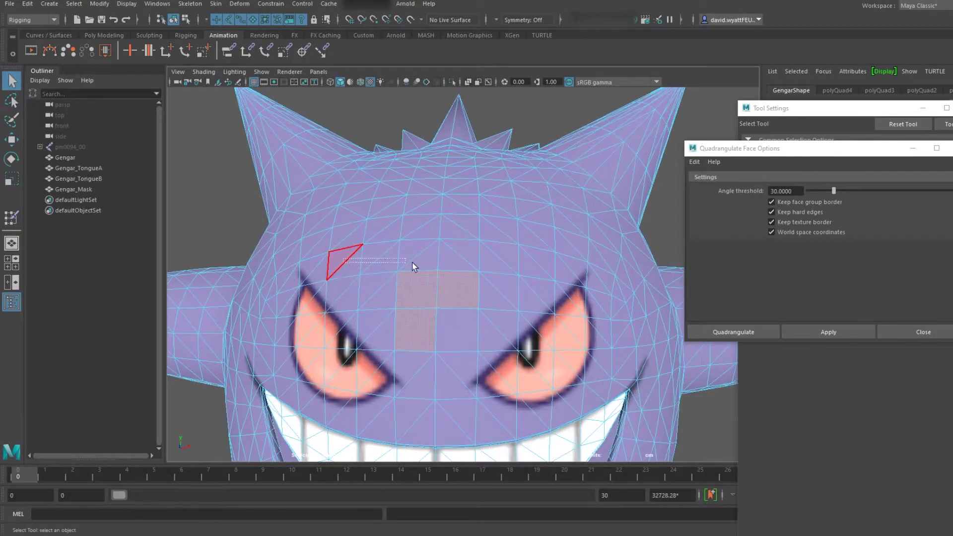
drag(544, 264, 544, 265)
scroll(404, 299, down, 3)
drag(356, 235, 516, 349)
scroll(516, 350, down, 3)
click(809, 332)
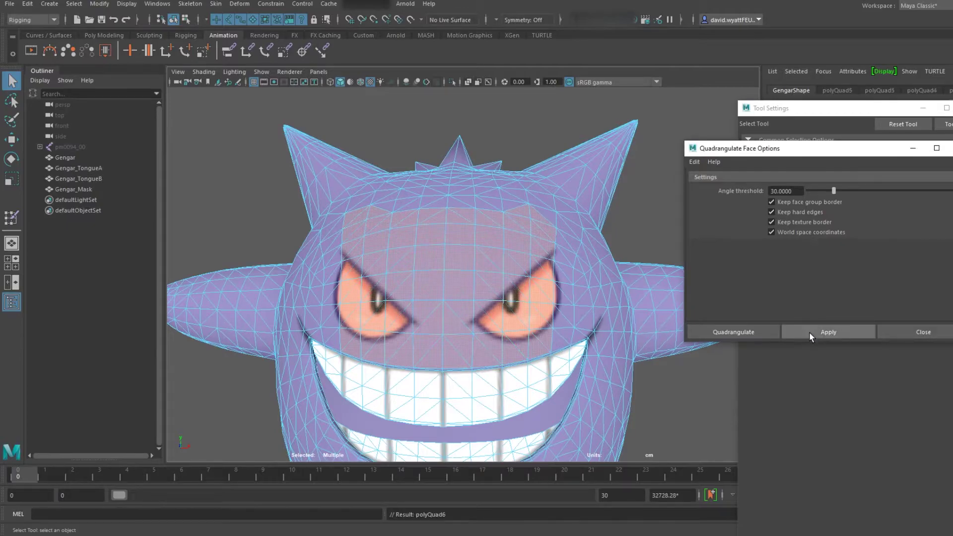
- Try quadrangulating a patch of faces on Gengar's side where the leg meets the body, and undo it
click(406, 296)
scroll(493, 245, up, 3)
alt+drag(498, 293, 434, 247)
scroll(489, 280, down, 3)
scroll(437, 247, up, 1)
alt+middle_drag(496, 251, 448, 144)
alt+drag(499, 308, 456, 300)
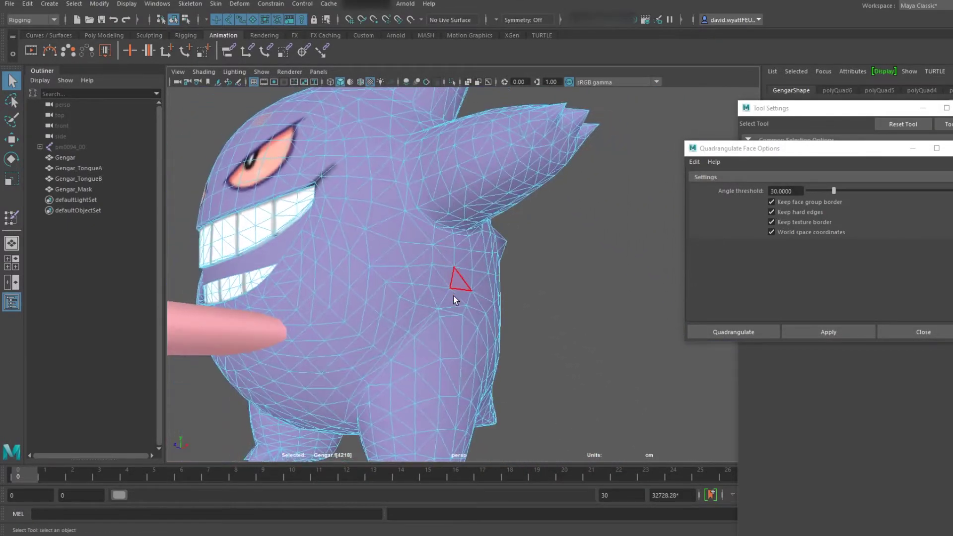
alt+middle_drag(457, 306, 475, 270)
scroll(472, 231, up, 3)
scroll(486, 279, up, 3)
scroll(488, 280, down, 5)
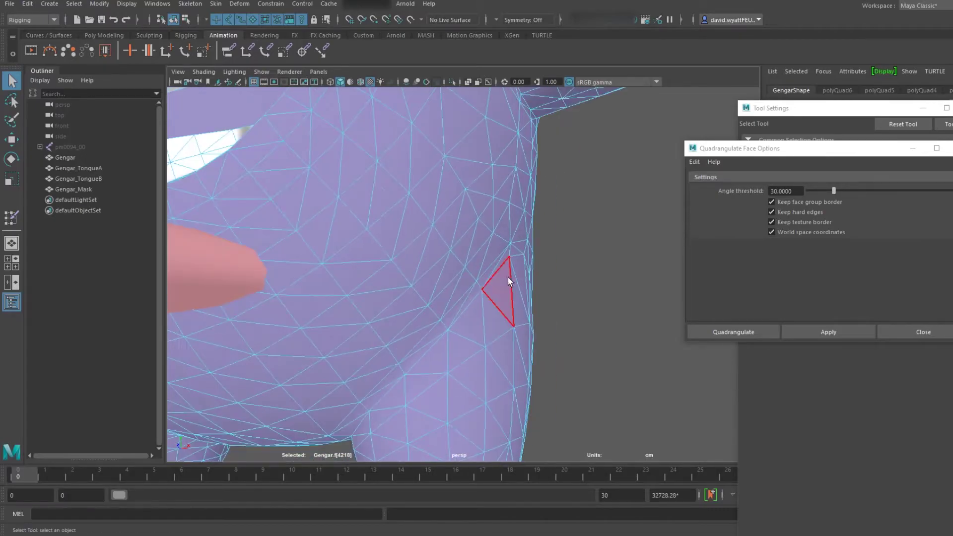
drag(573, 225, 425, 329)
click(829, 333)
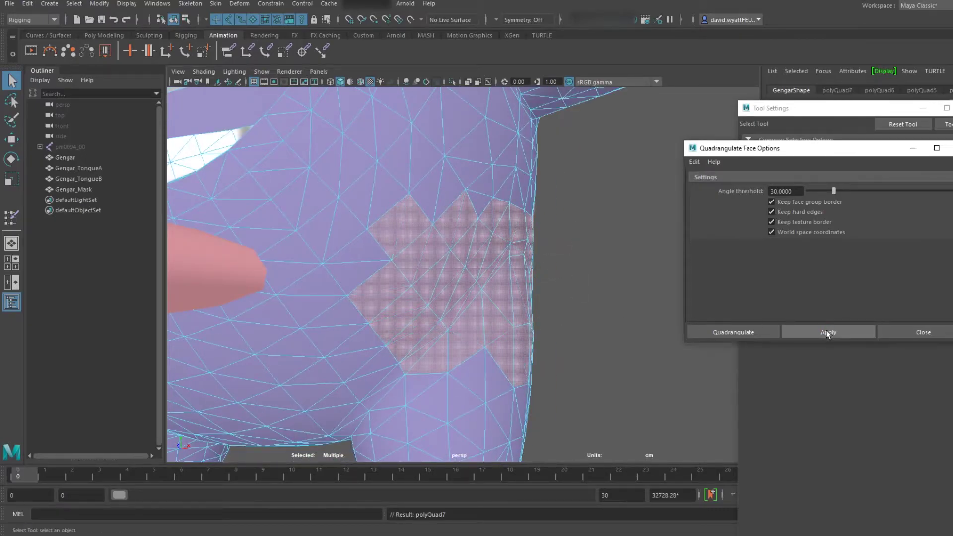
scroll(458, 279, up, 4)
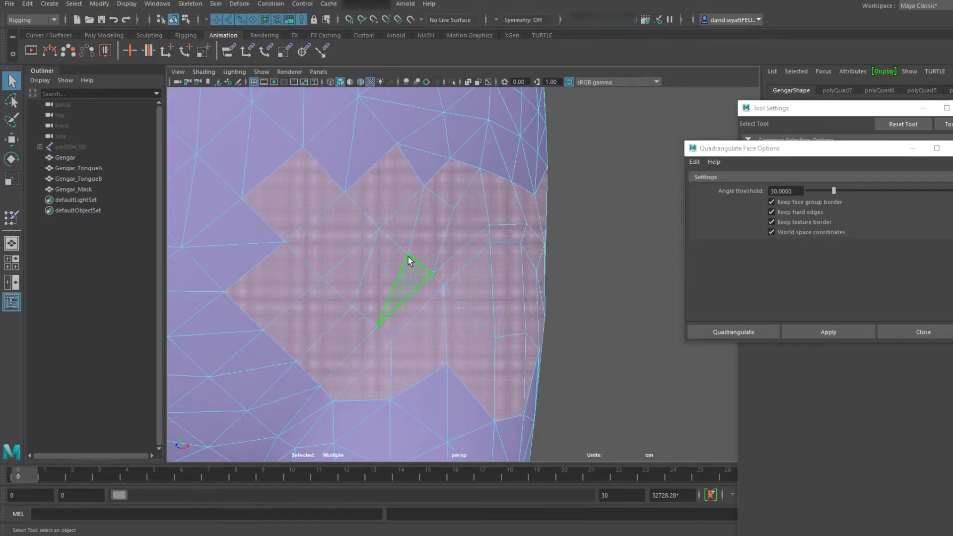
key(ctrl+z)
key(ctrl+z)
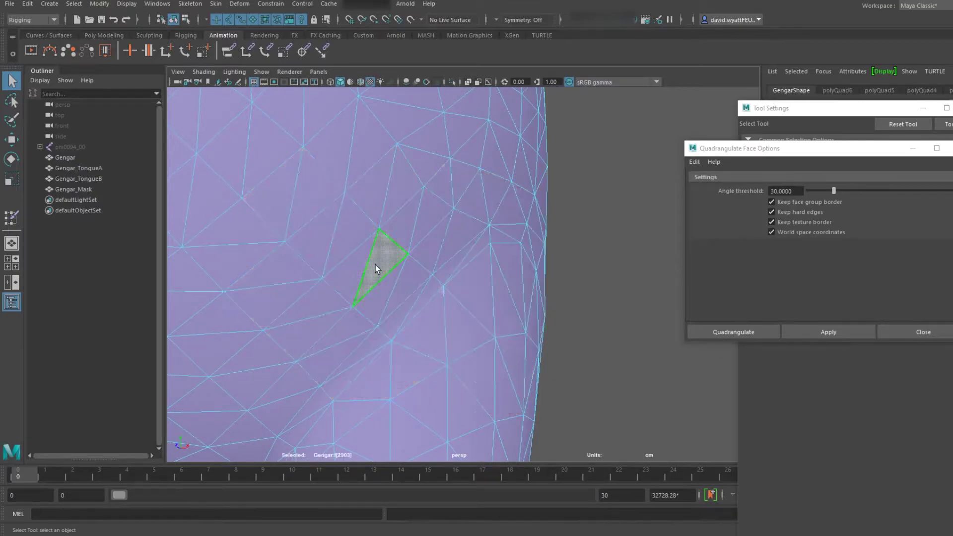
- Quadrangulate selected triangle pairs one by one along the body strip just above the leg crease
click(794, 331)
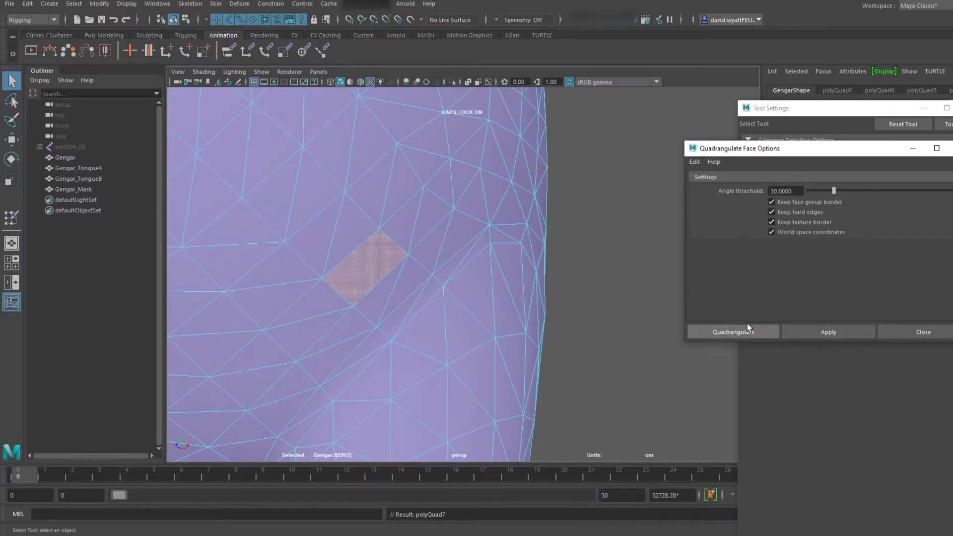
shift+click(399, 240)
click(809, 332)
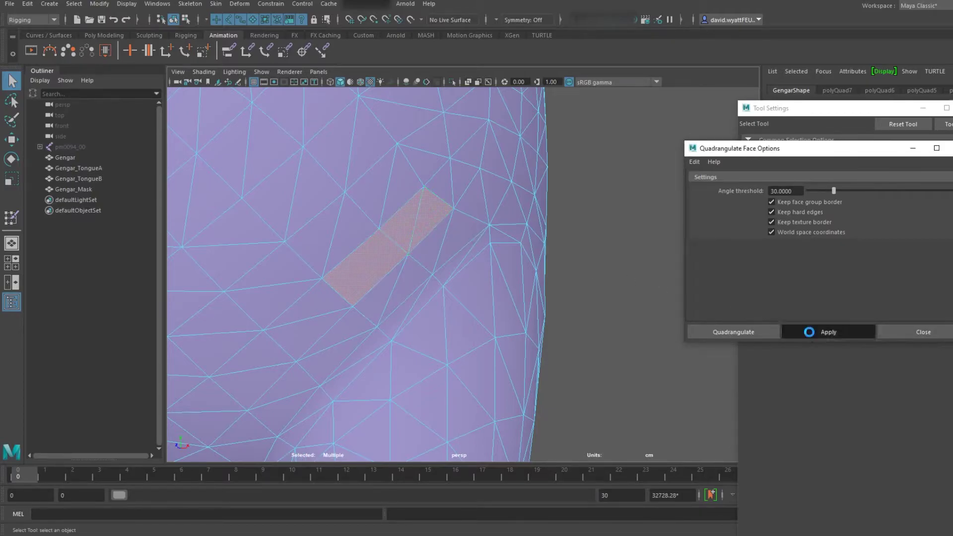
click(431, 261)
click(810, 336)
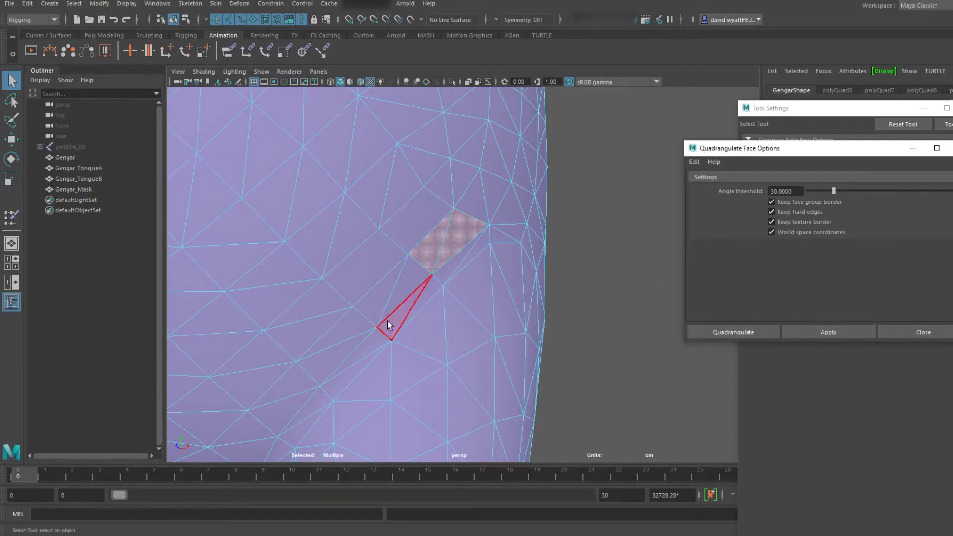
- Quadrangulate the two remaining triangle pairs directly bordering the leg crease and check the resulting strip
click(383, 298)
shift+click(409, 293)
click(811, 332)
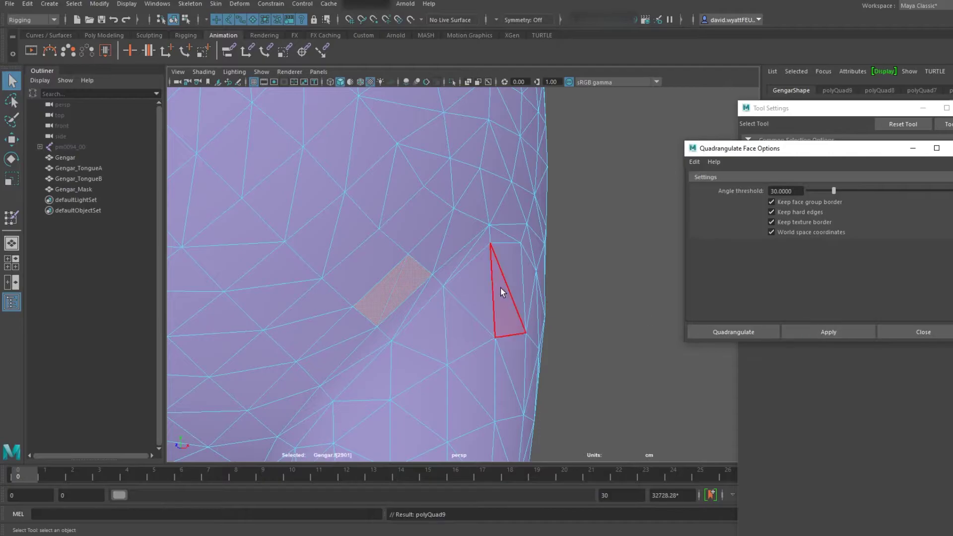
click(449, 245)
click(794, 332)
alt+drag(621, 318, 474, 309)
scroll(517, 294, up, 4)
scroll(481, 325, up, 3)
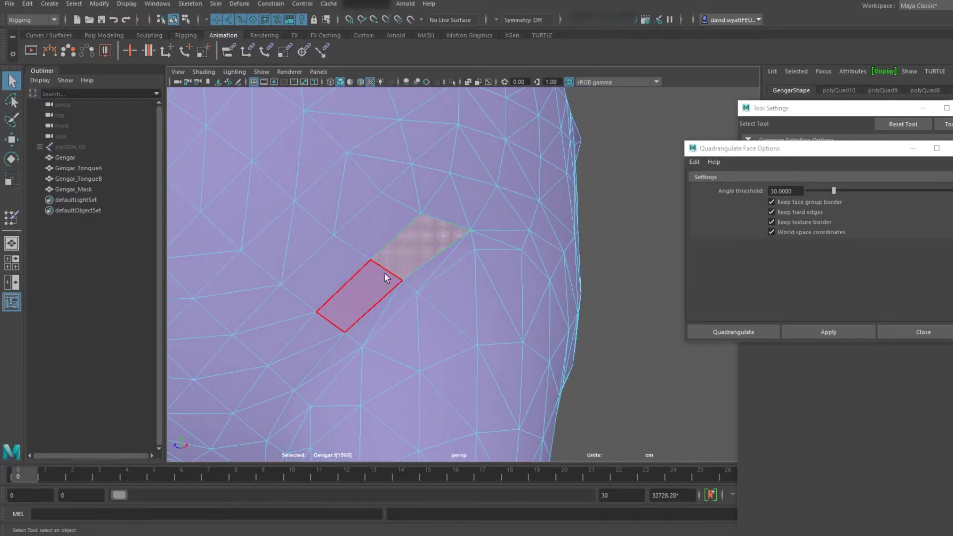
- Switch to vertex selection, undo the last vertex connection above the leg crease and clear the selection
scroll(385, 273, down, 4)
right_drag(431, 266, 461, 248)
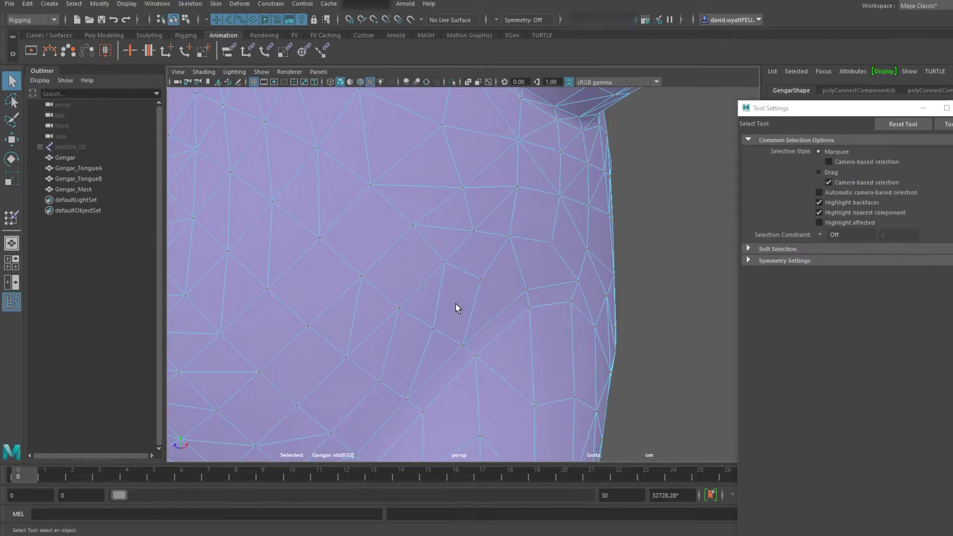
scroll(456, 302, down, 2)
scroll(449, 300, up, 2)
scroll(445, 295, down, 2)
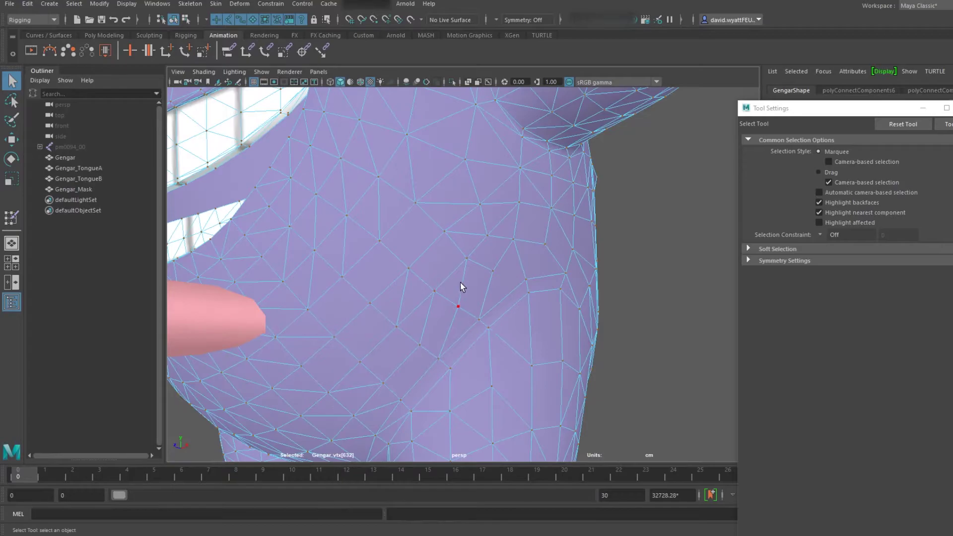
key(ctrl+z)
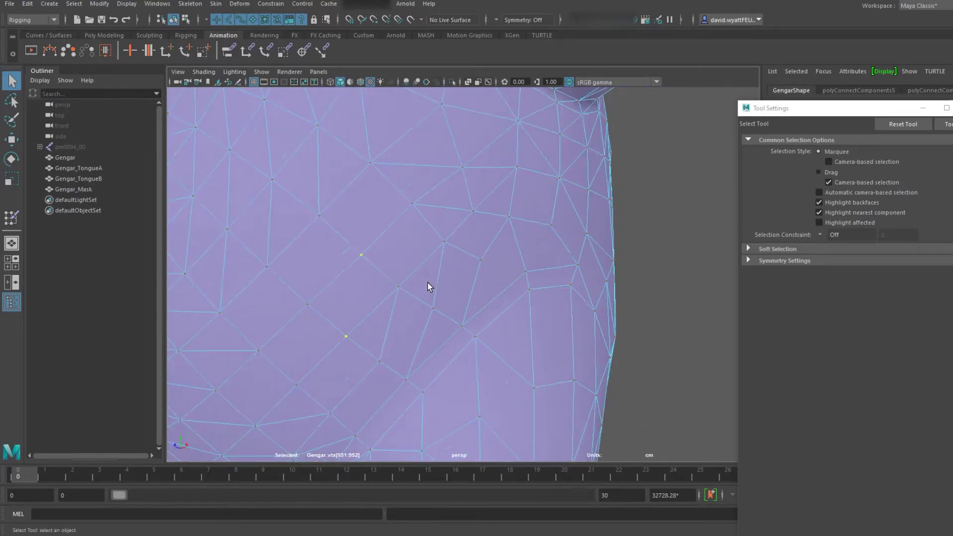
click(678, 249)
- Select two opposite vertices in the face beside the leg crease and join them with a new edge using Connect
scroll(416, 278, down, 5)
scroll(457, 296, up, 3)
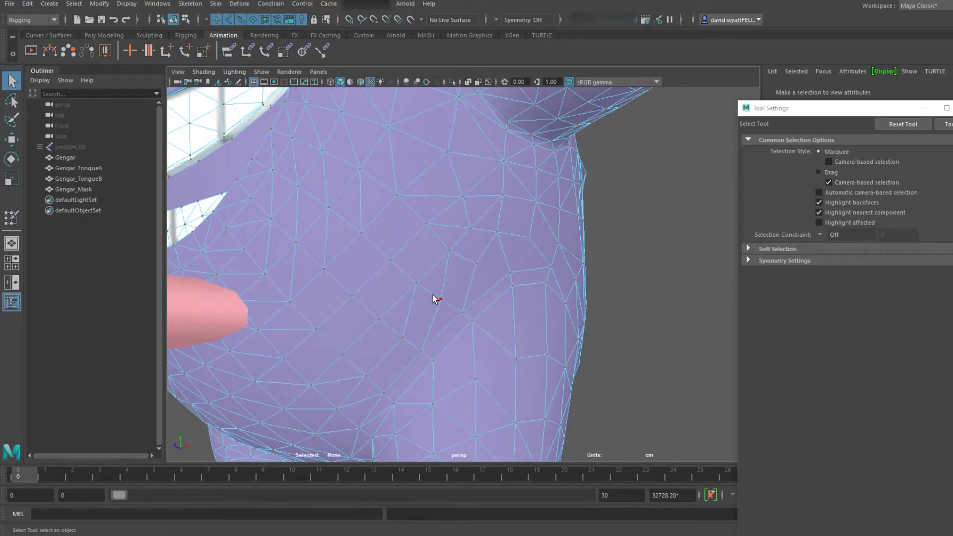
scroll(435, 298, up, 5)
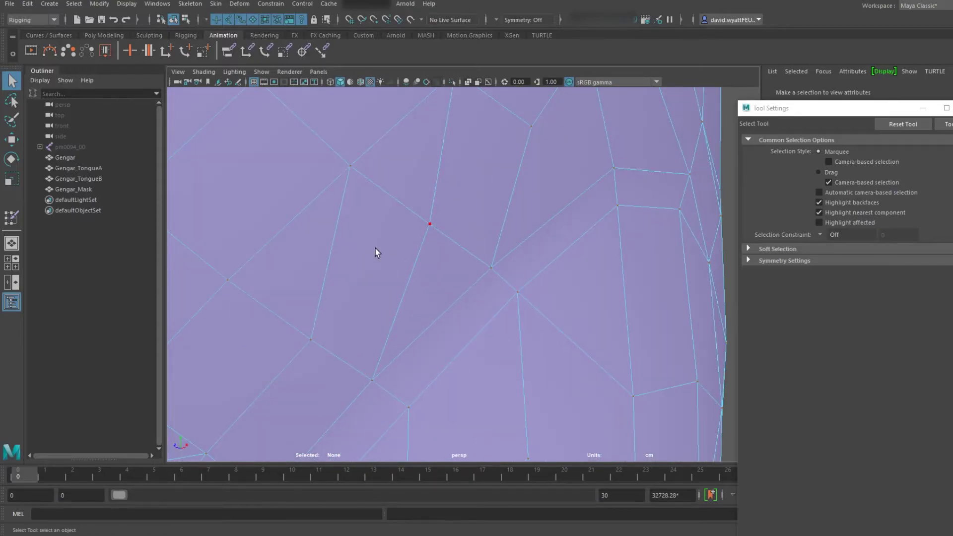
click(311, 340)
shift+click(430, 223)
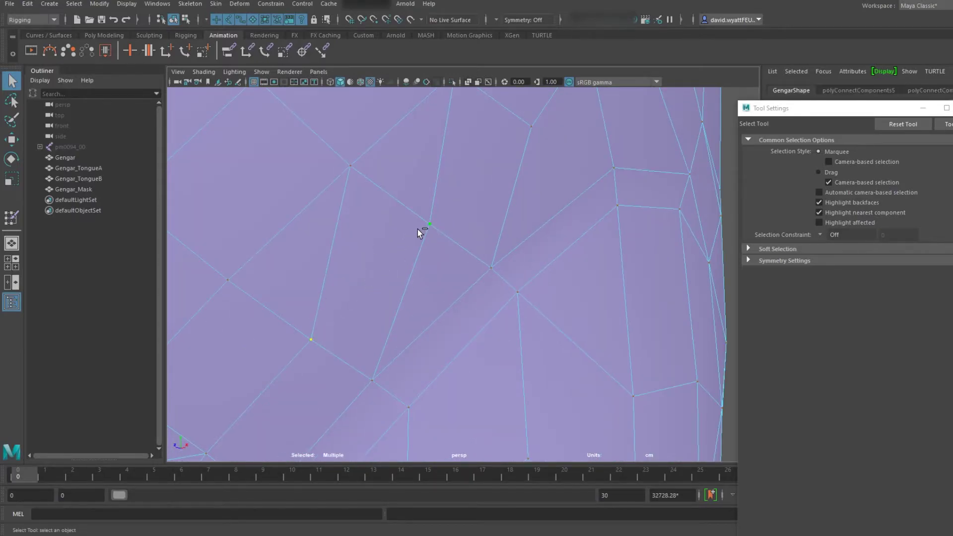
key(space)
click(264, 255)
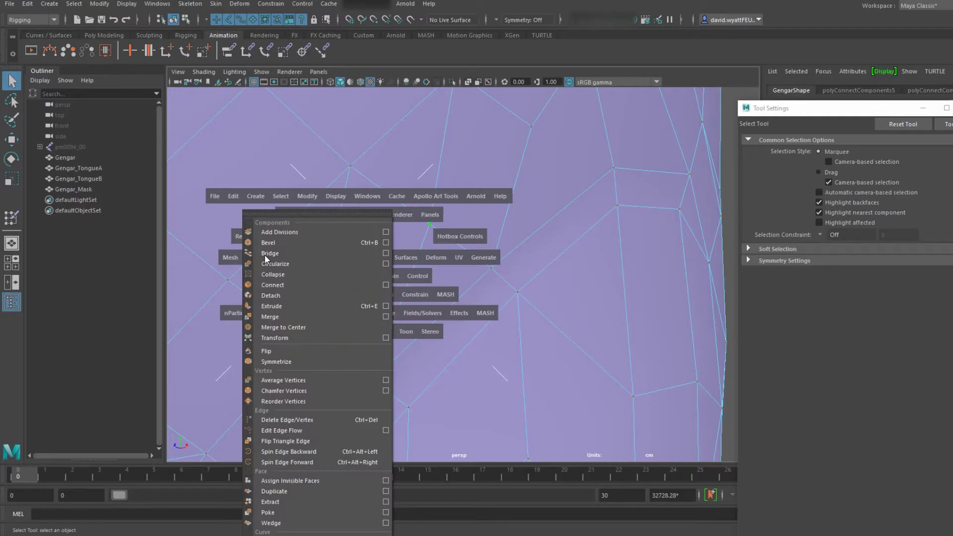
click(297, 288)
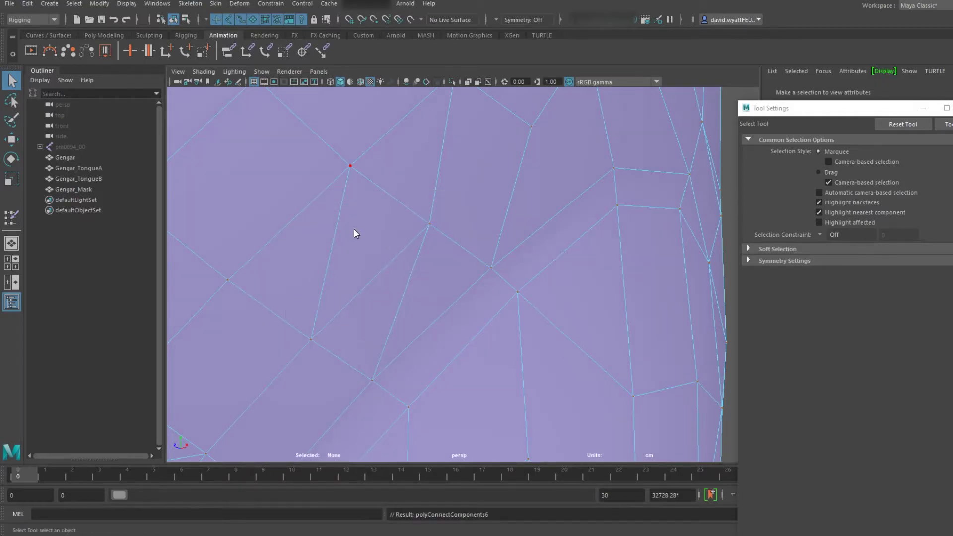
- Switch to face selection, select the adjoining triangles beside the newly connected edge above the leg crease and quadrangulate them
key(F8)
right_drag(349, 228, 353, 244)
click(353, 245)
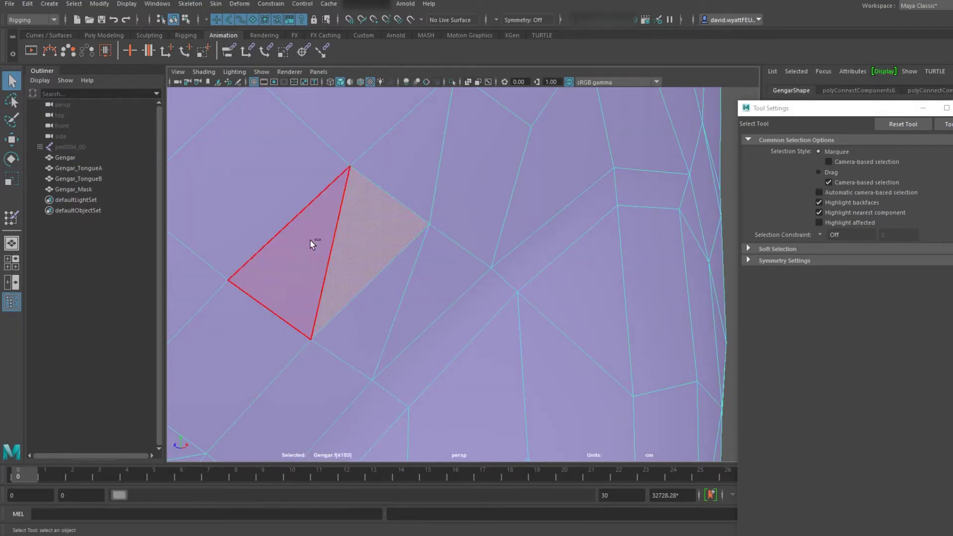
shift+click(435, 291)
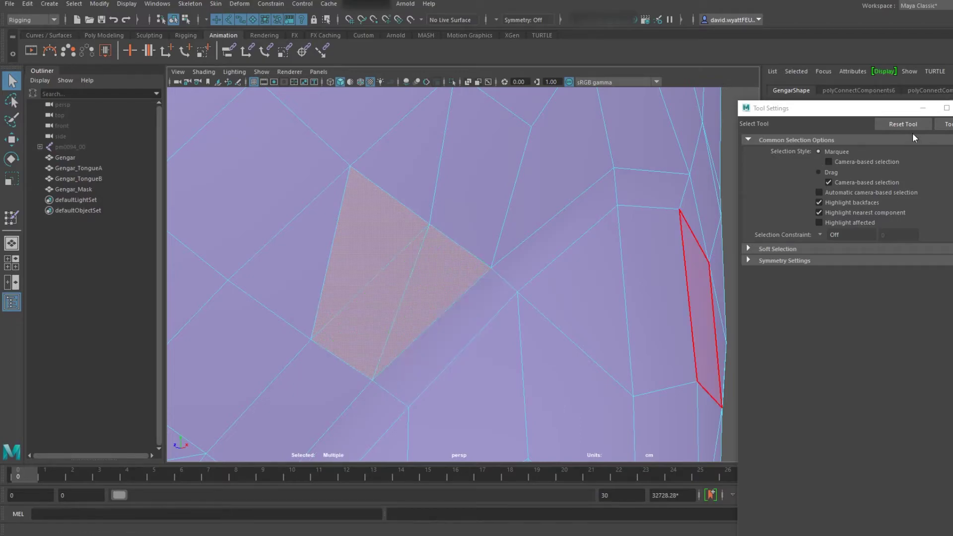
key(space)
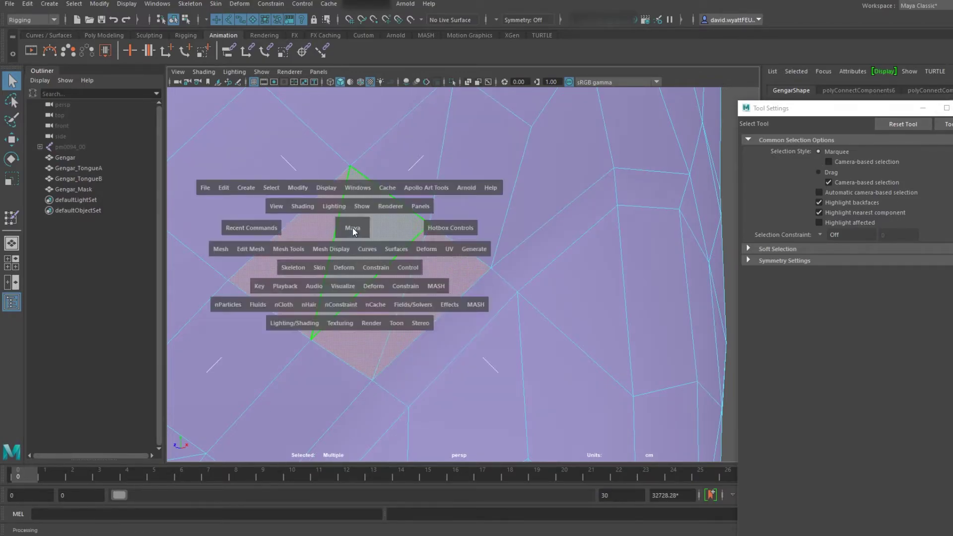
drag(225, 251, 263, 394)
scroll(378, 317, down, 5)
click(499, 224)
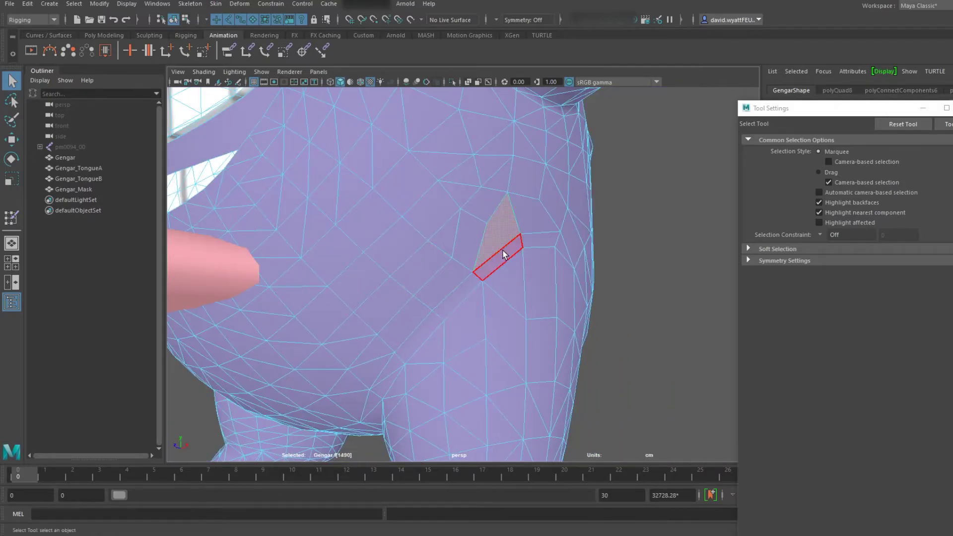
- Quadrangulate the selected triangular faces on the front part of the tongue and clear the selection
scroll(496, 259, up, 2)
alt+drag(474, 277, 434, 300)
scroll(462, 276, down, 5)
scroll(484, 272, up, 4)
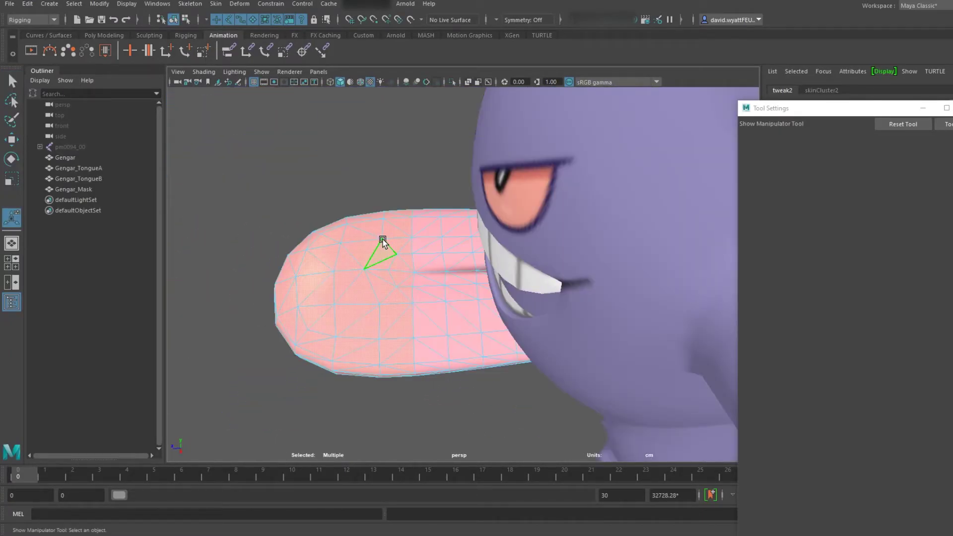
key(space)
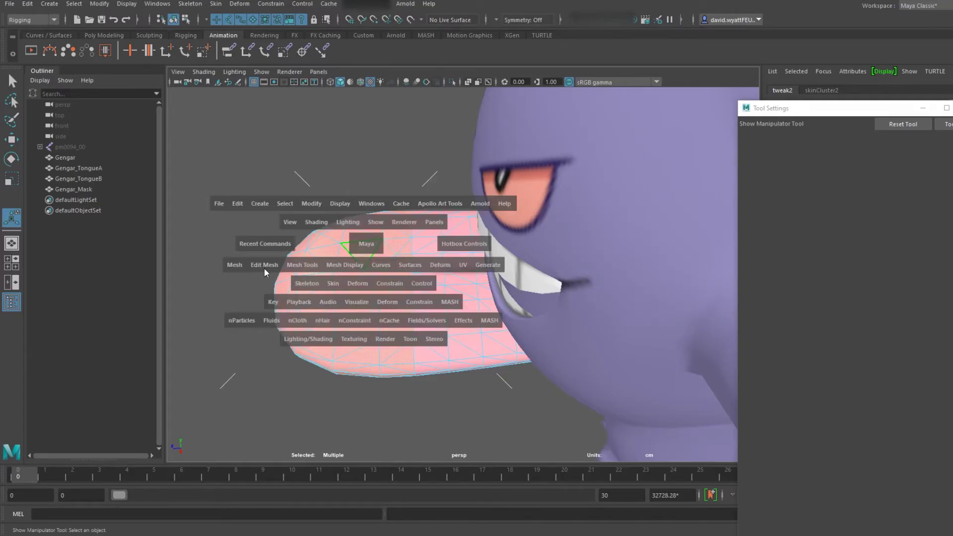
click(264, 268)
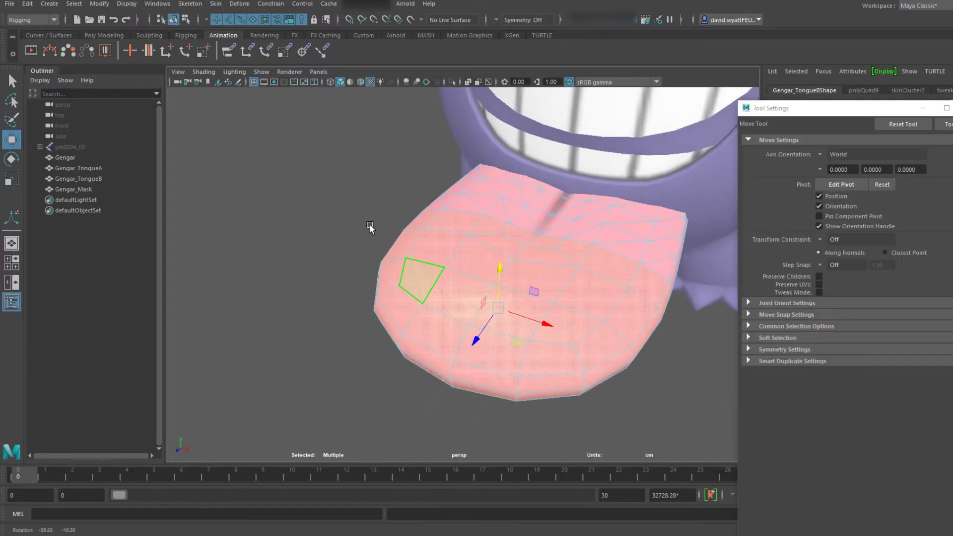
alt+drag(371, 225, 375, 253)
scroll(323, 229, down, 4)
click(375, 254)
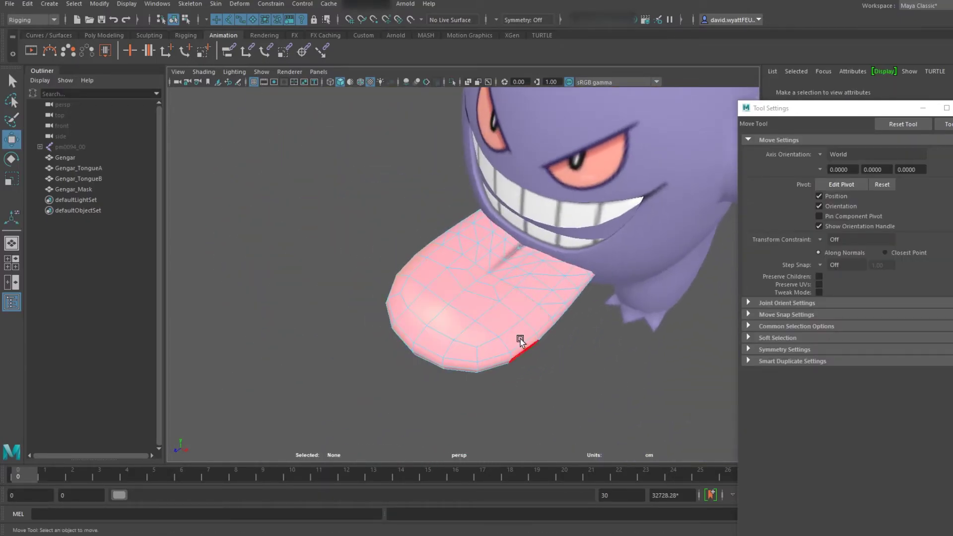
- Examine the edge flow of the whole Gengar model, including body, limbs and tongue, in the shaded wireframe view
alt+drag(519, 340, 475, 327)
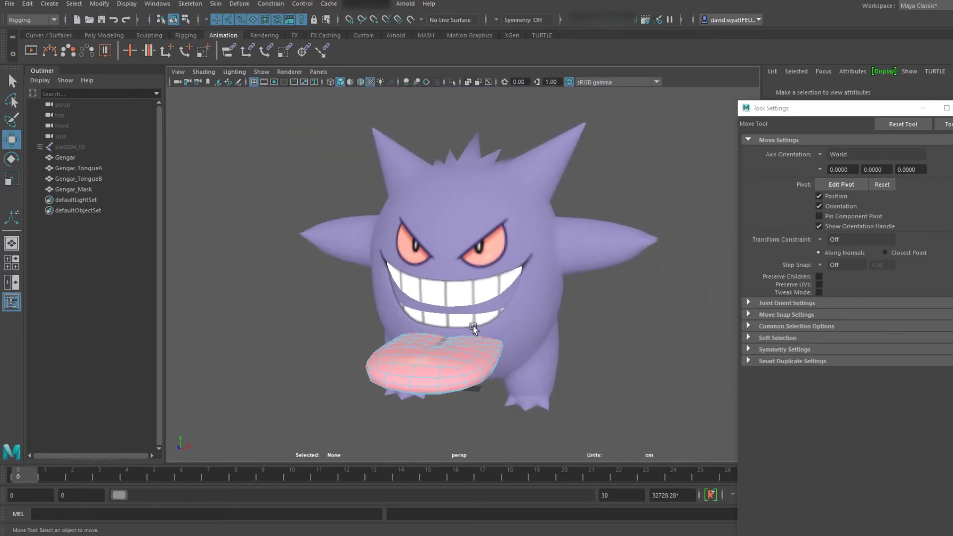
click(471, 228)
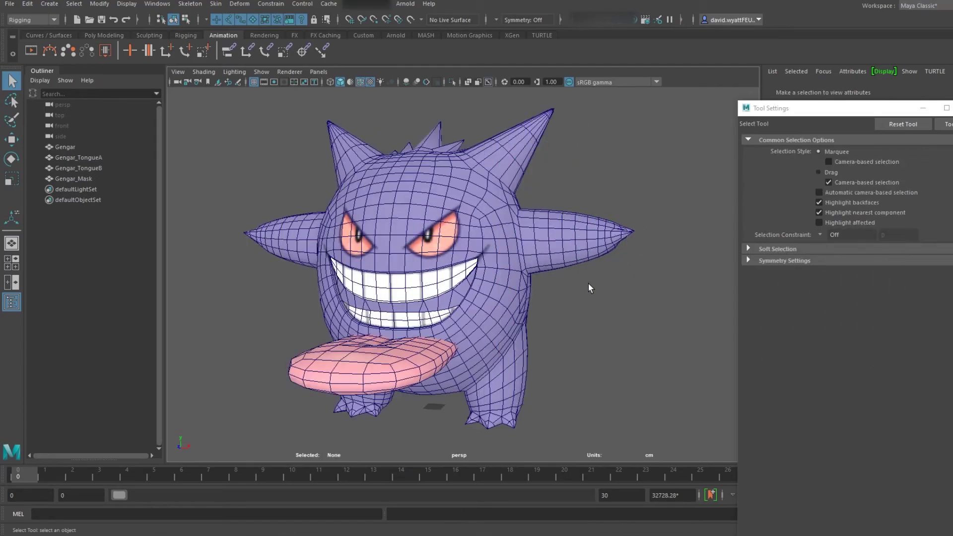
mouse_move(492, 275)
alt+mouse_down()
mouse_move(534, 276)
mouse_move(487, 281)
alt+mouse_up()
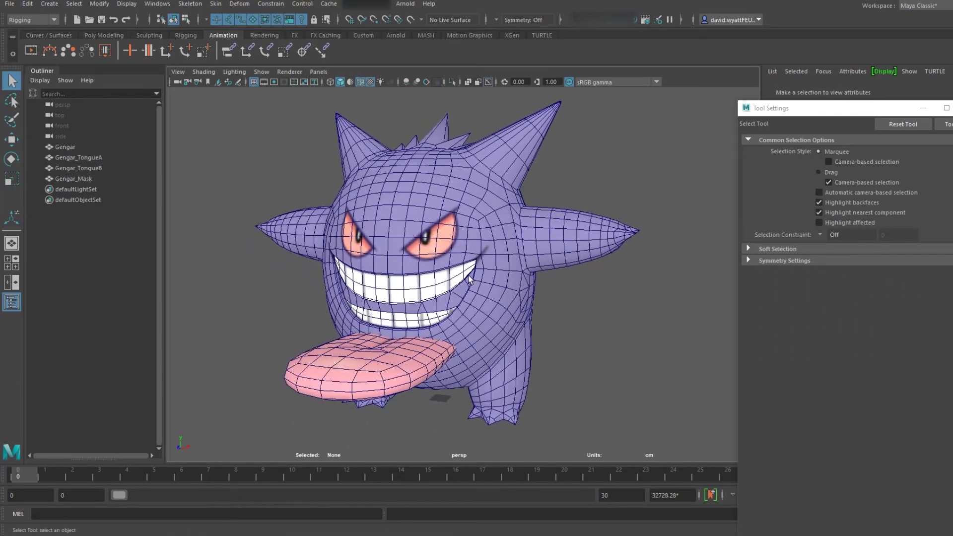
alt+middle_drag(488, 281, 507, 281)
scroll(507, 280, up, 2)
scroll(506, 277, down, 2)
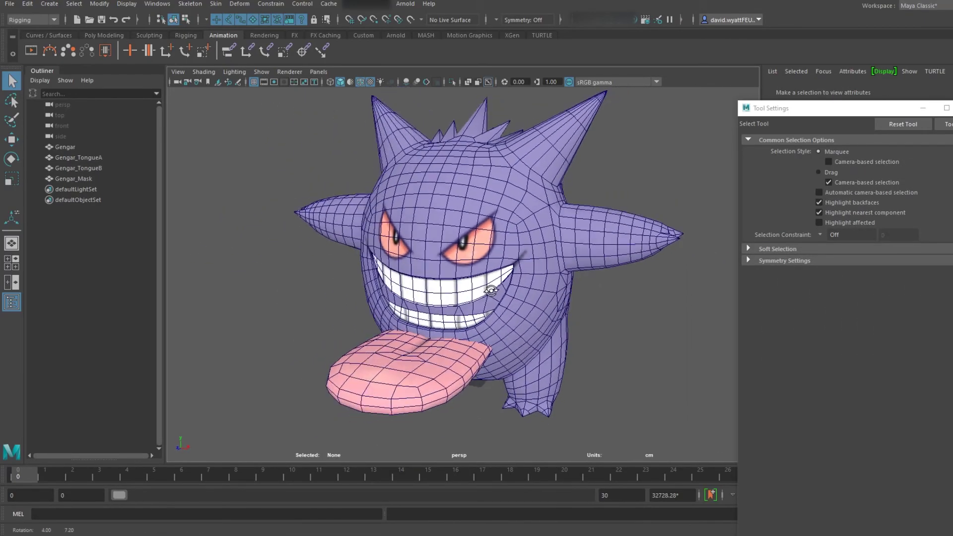